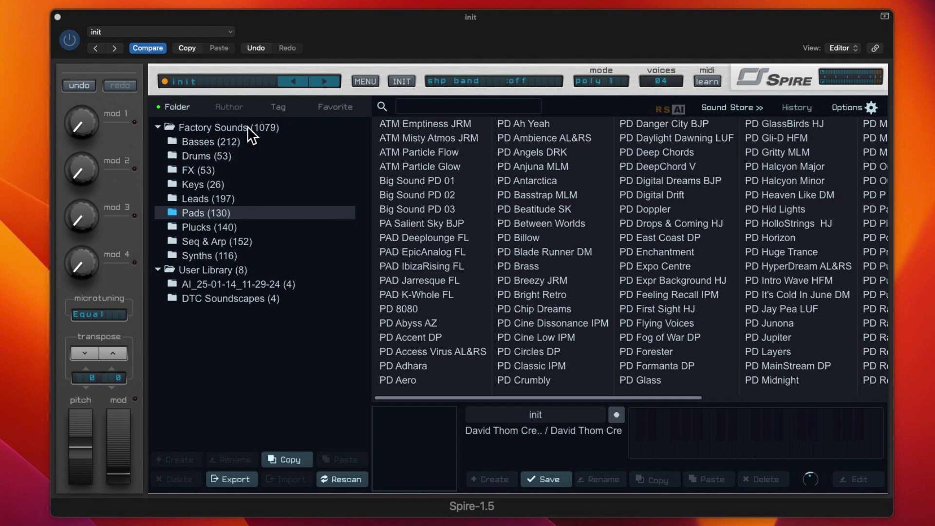
Browse the factory Bass, FX, Keys, Pads, Plucks, Seq & Arp and Synths presets, ending on Pads
left_click(197, 145)
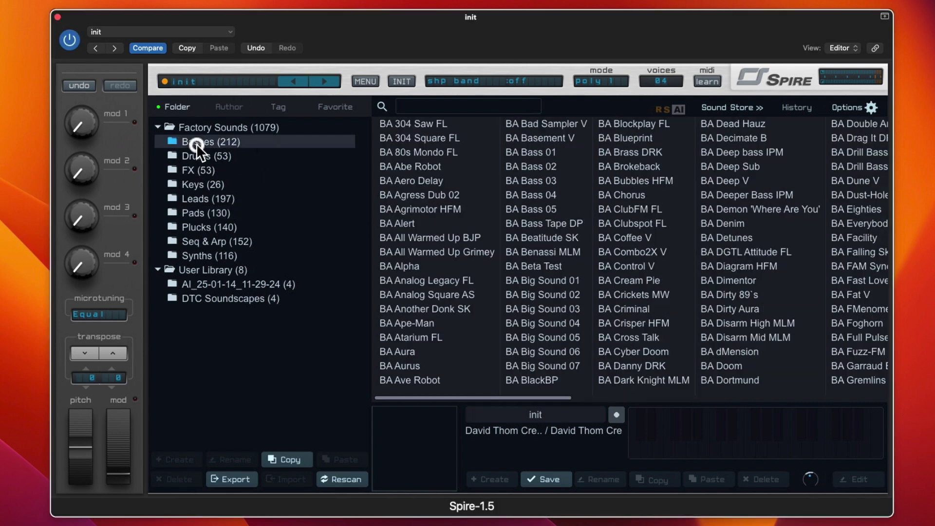
left_click(196, 170)
left_click(196, 184)
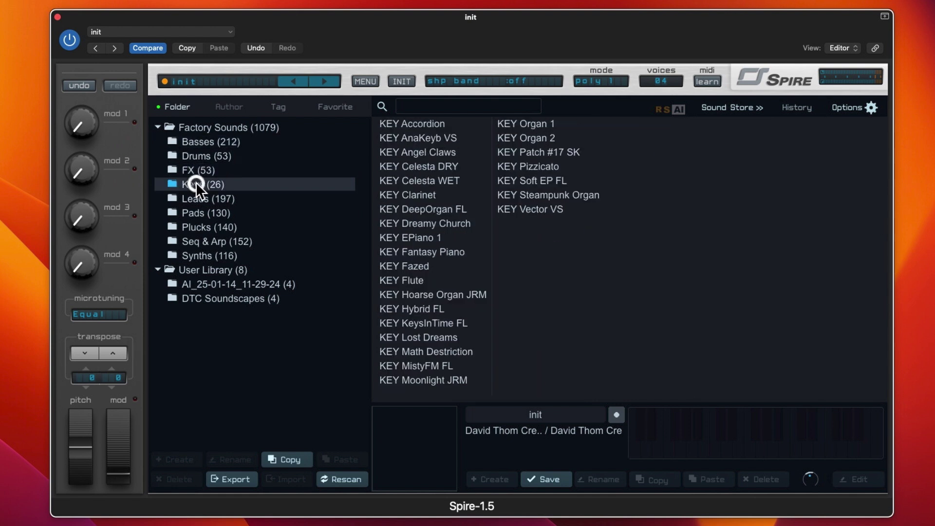
left_click(195, 217)
left_click(198, 227)
left_click(197, 241)
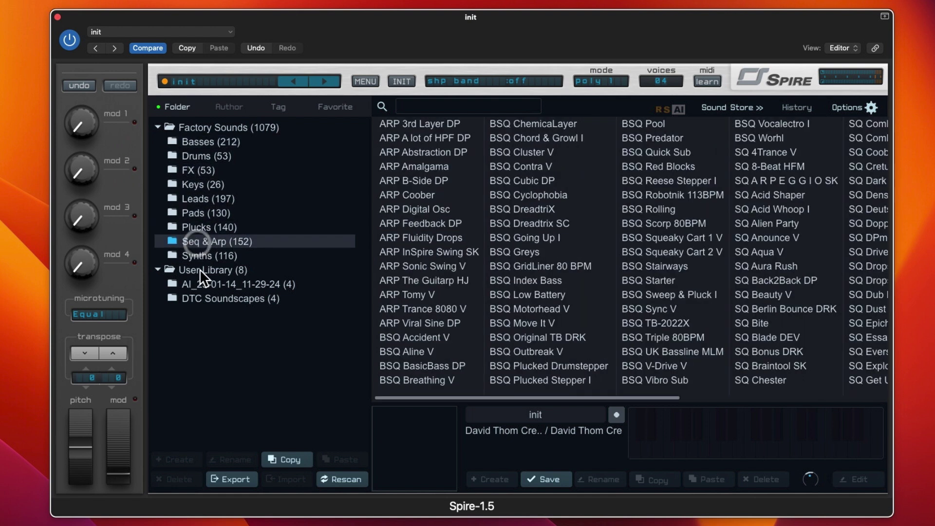
left_click(197, 255)
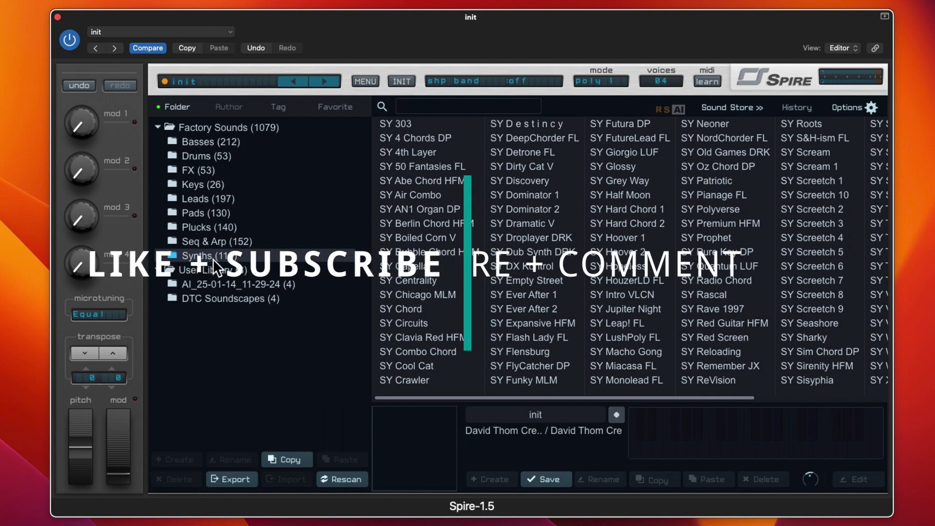
left_click(211, 209)
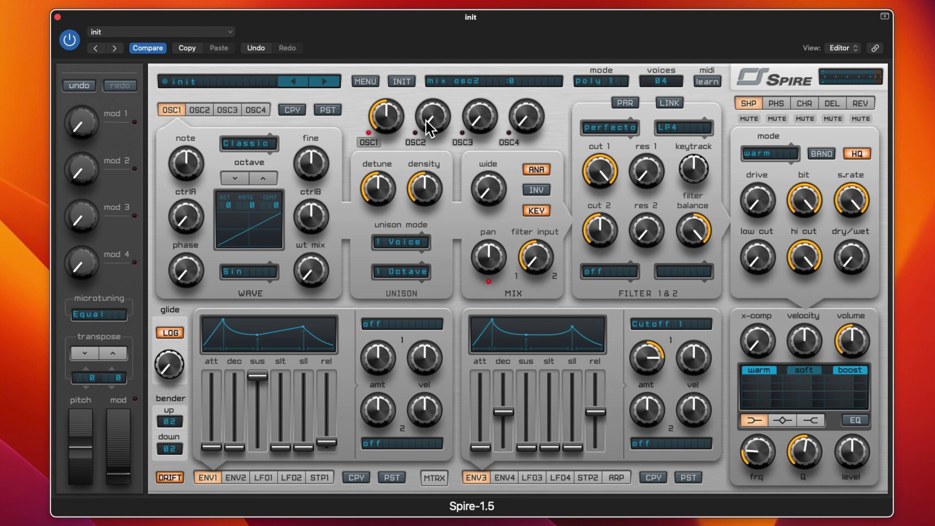
Raise the oscillator 2 and 3 mix levels near full, keeping oscillator 1 Classic with a Sin wave
left_click_drag(429, 128, 417, 57)
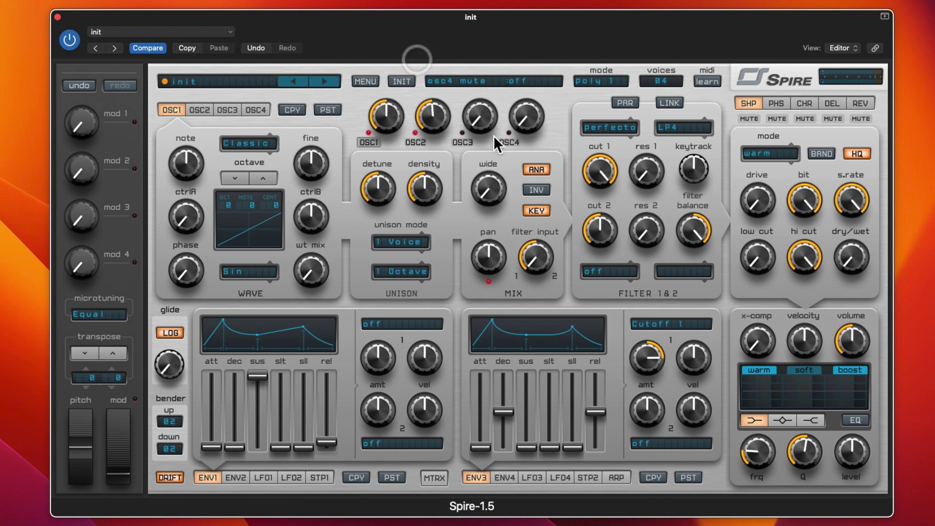
left_click_drag(488, 131, 475, 57)
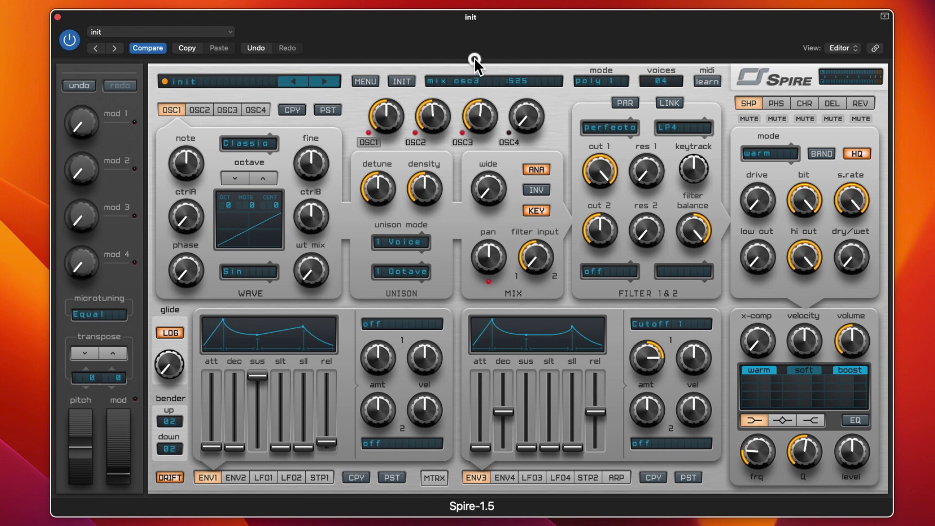
left_click(241, 142)
left_click(241, 145)
left_click(243, 273)
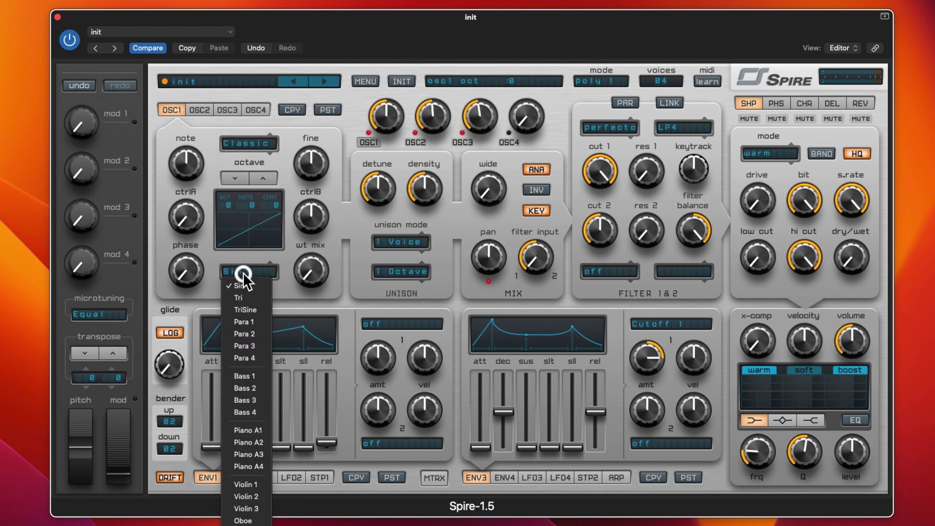
scroll(247, 275, "down", 8)
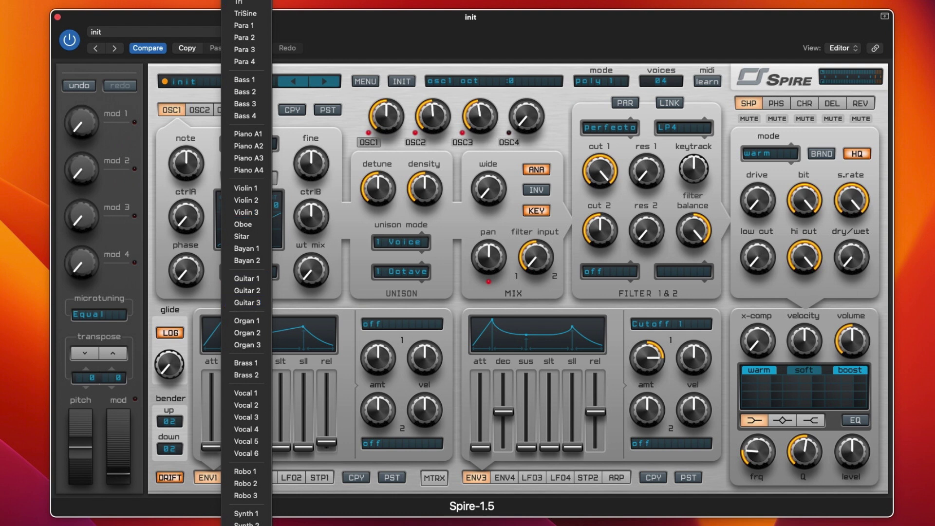
left_click(246, 7)
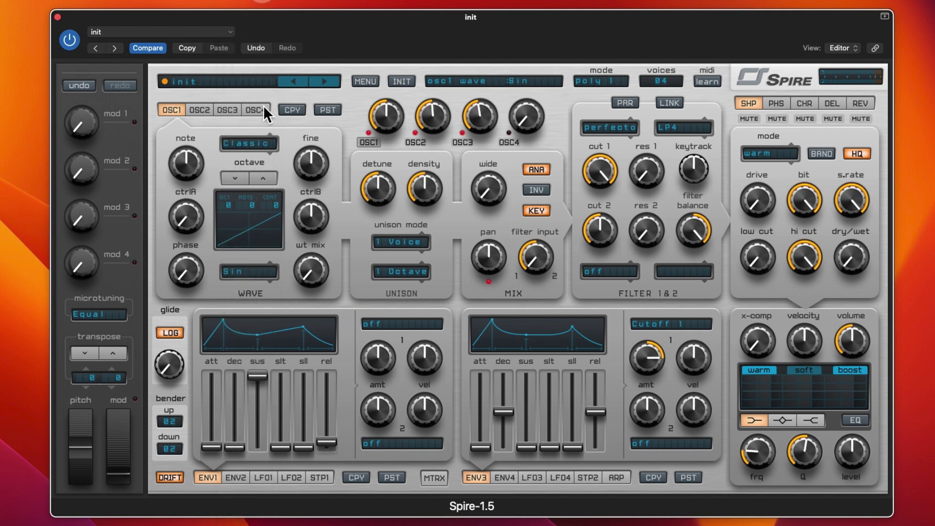
Set oscillator 2 to the FM wavetable type
left_click(201, 109)
left_click(241, 141)
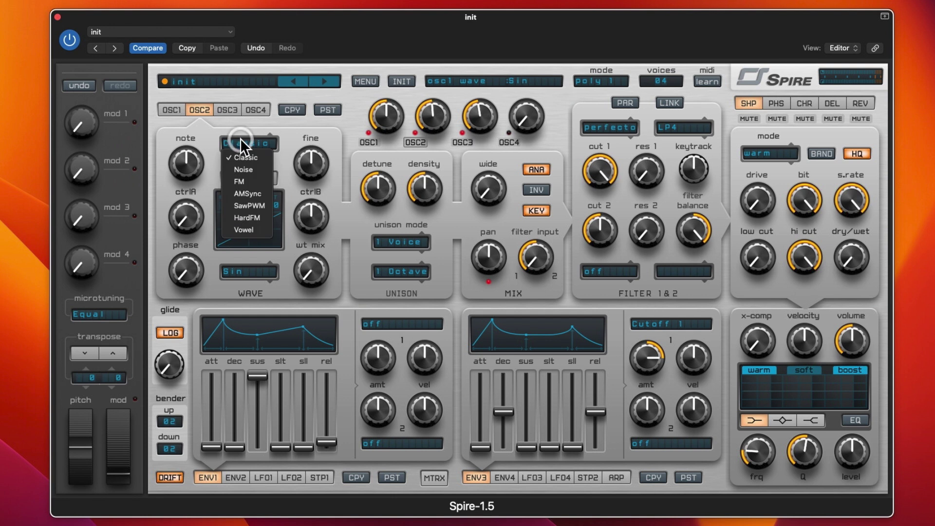
left_click(245, 178)
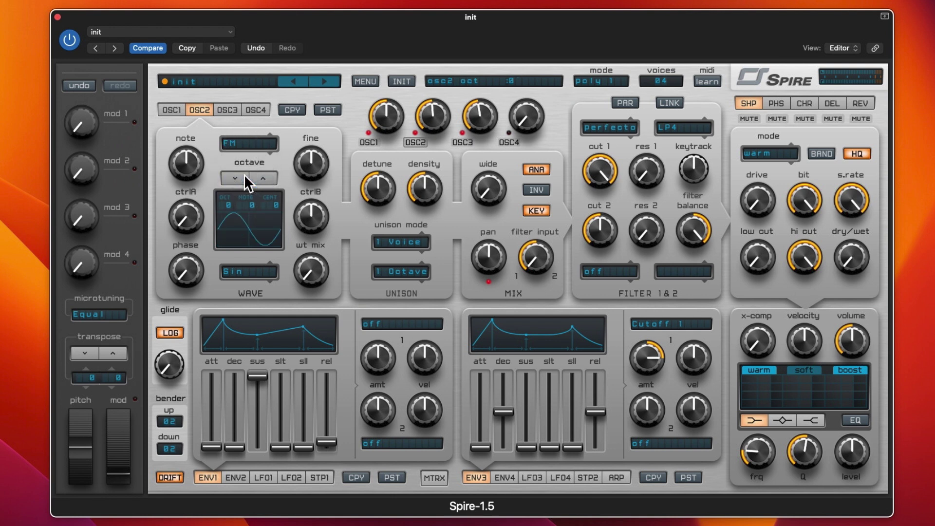
left_click(246, 271)
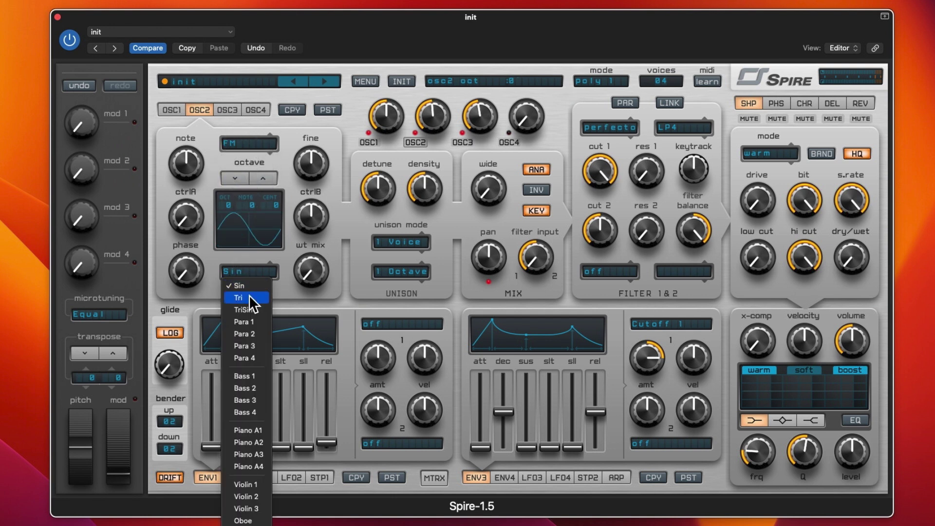
Set oscillator 3 to the SawPWM type with the Violin 1 wave
left_click(229, 110)
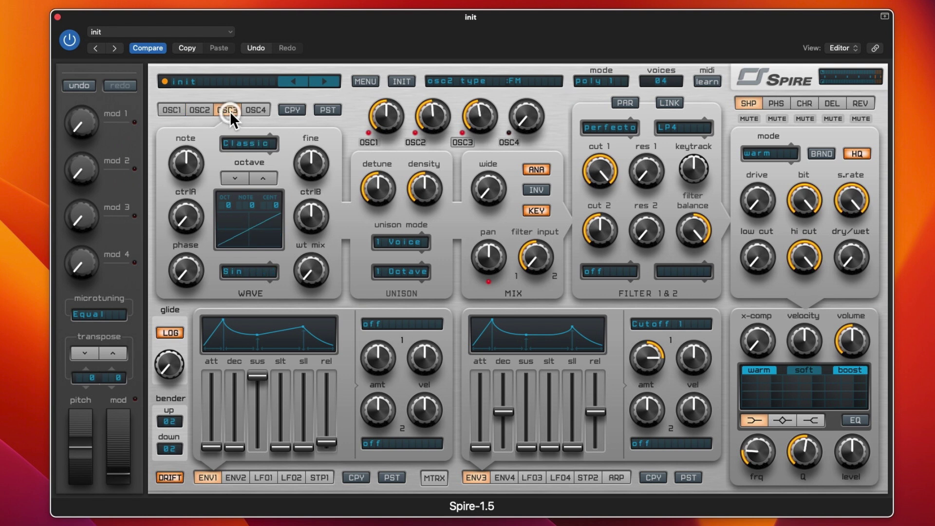
left_click(243, 143)
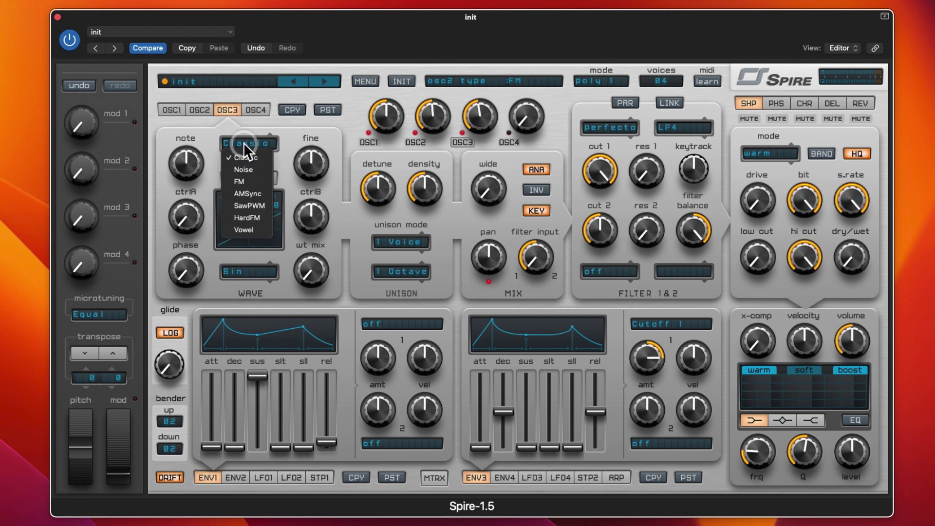
left_click(254, 205)
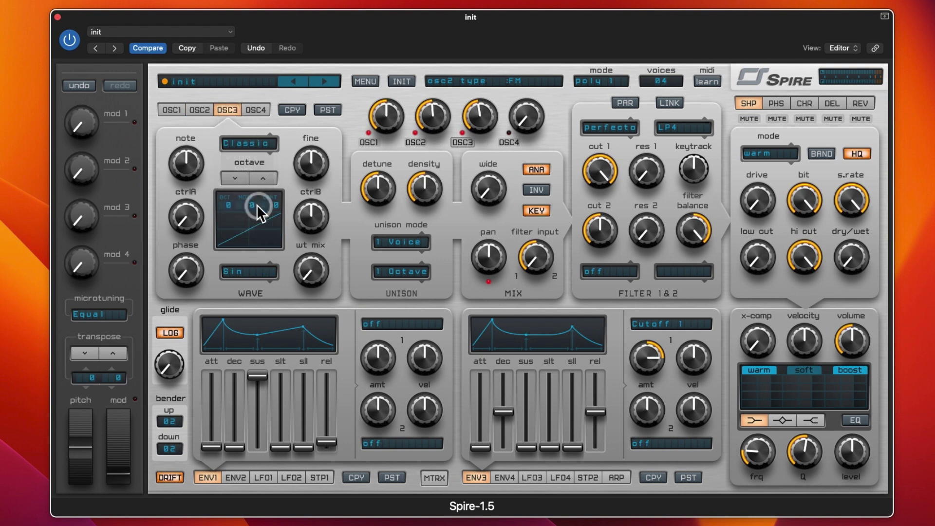
left_click(253, 273)
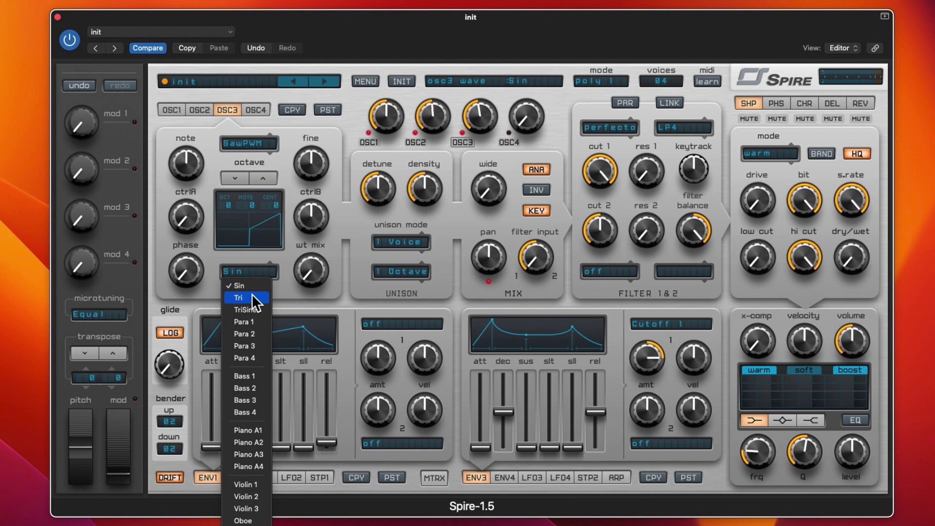
left_click(248, 485)
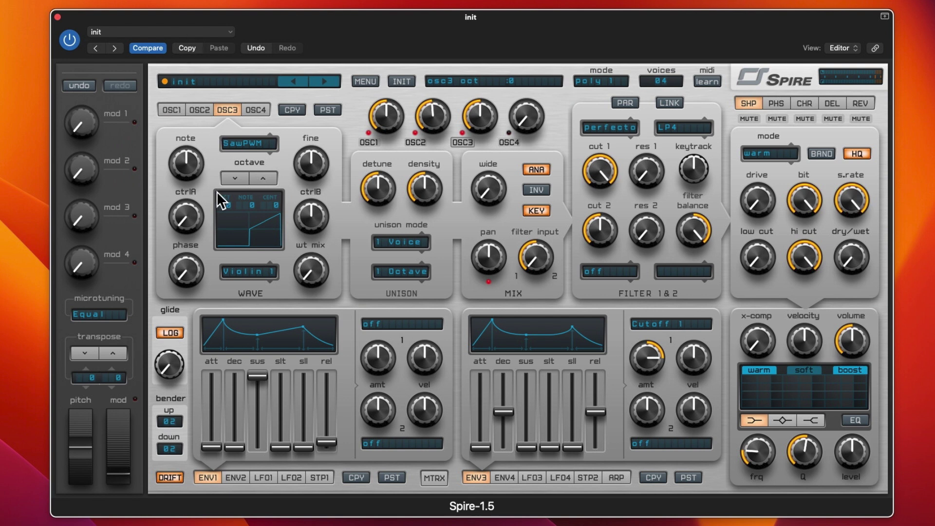
Drop oscillator 3 an octave to -1 and lengthen envelope 1's attack, decay and release
left_click(237, 174)
scroll(216, 452, "up", 10)
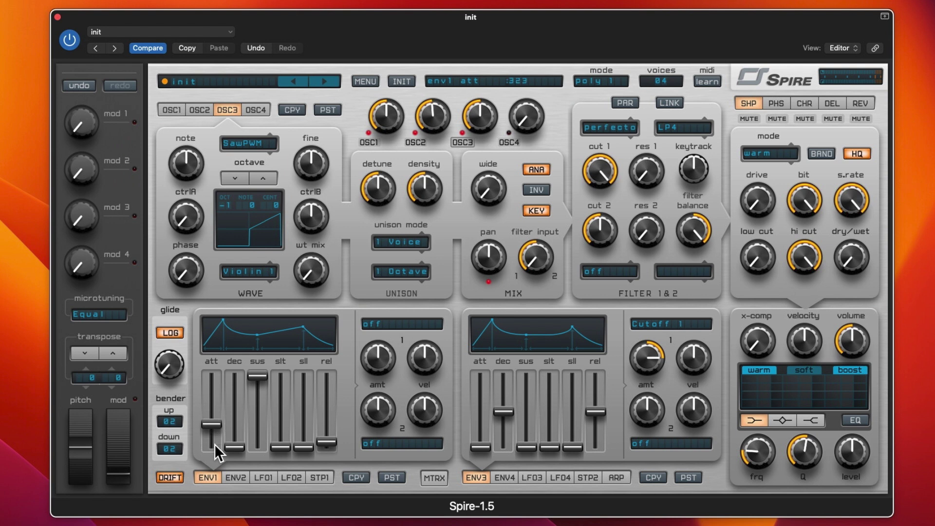
scroll(235, 428, "up", 10)
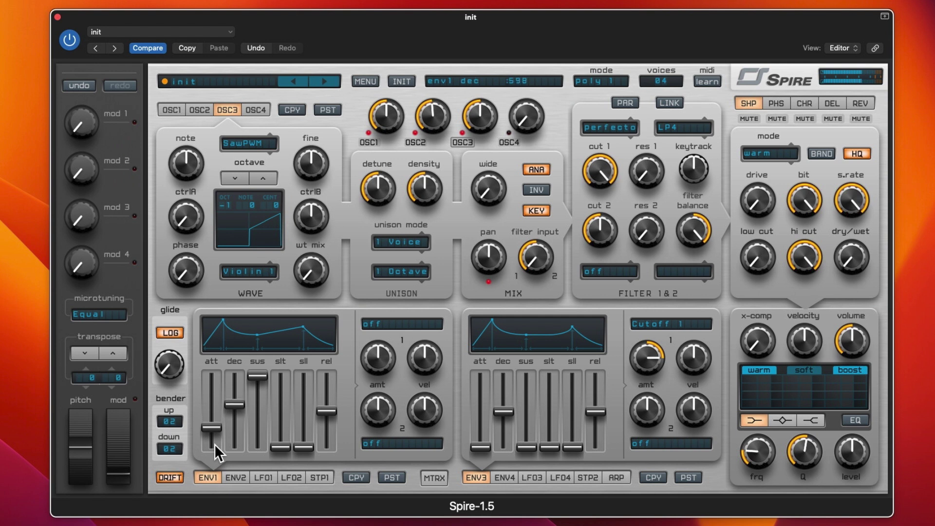
left_click(236, 475)
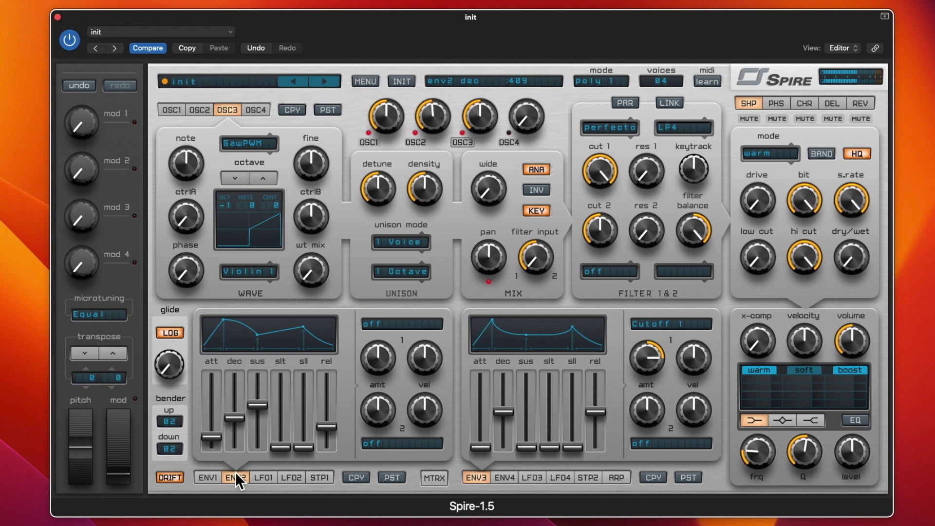
Give oscillators 1 and 2 four unison voices each
left_click(171, 109)
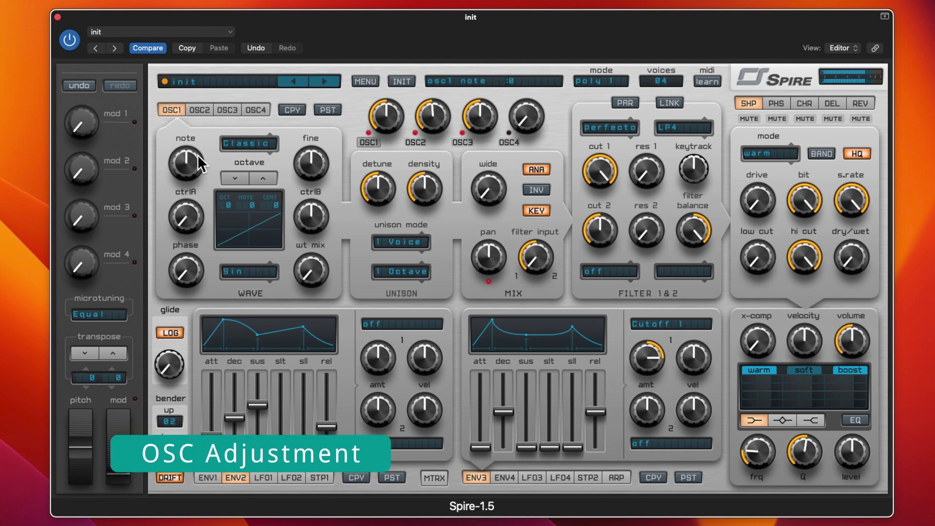
left_click(397, 240)
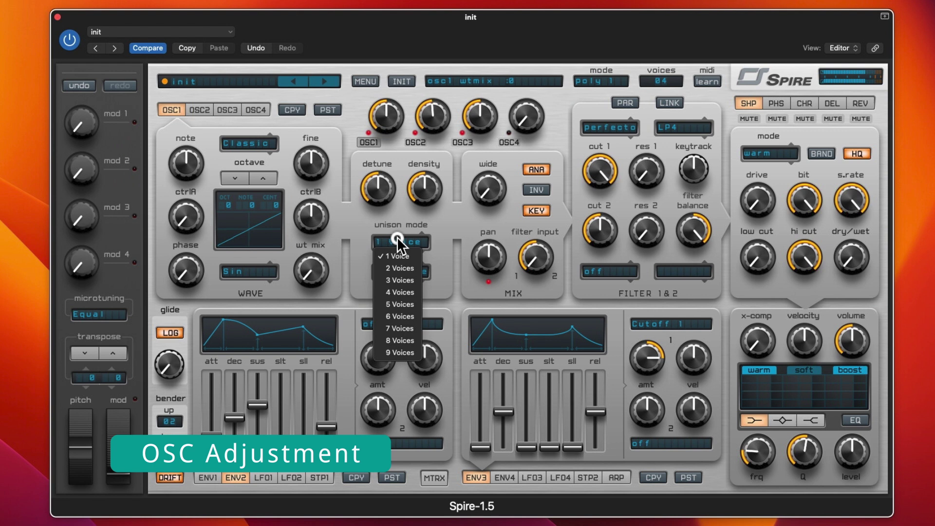
left_click(398, 291)
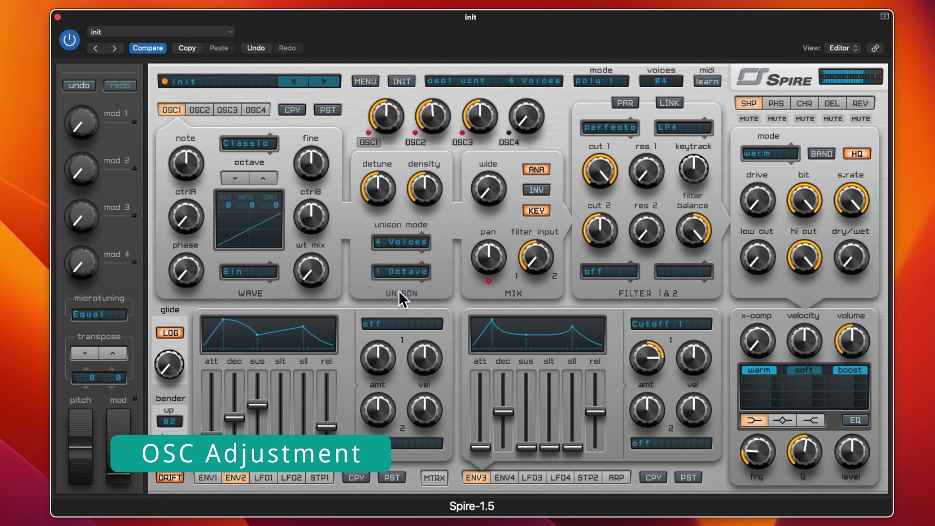
left_click(204, 109)
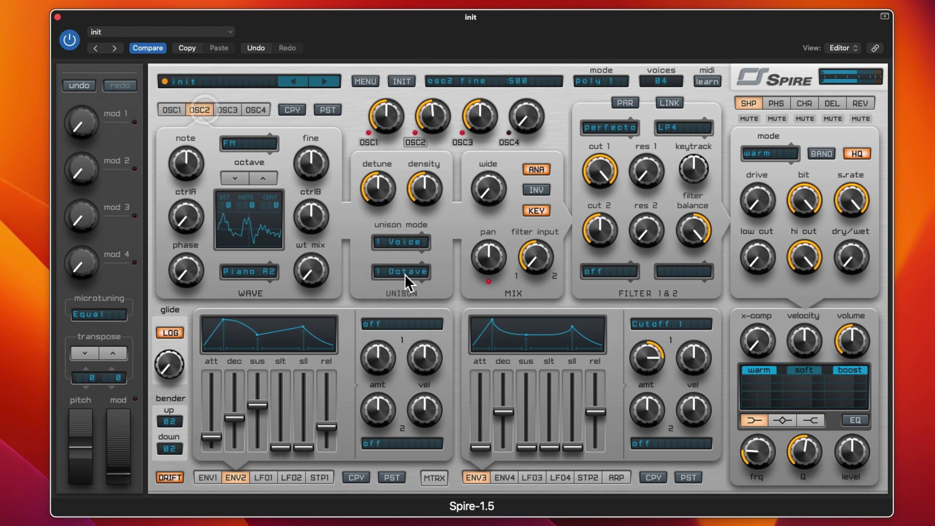
left_click(397, 242)
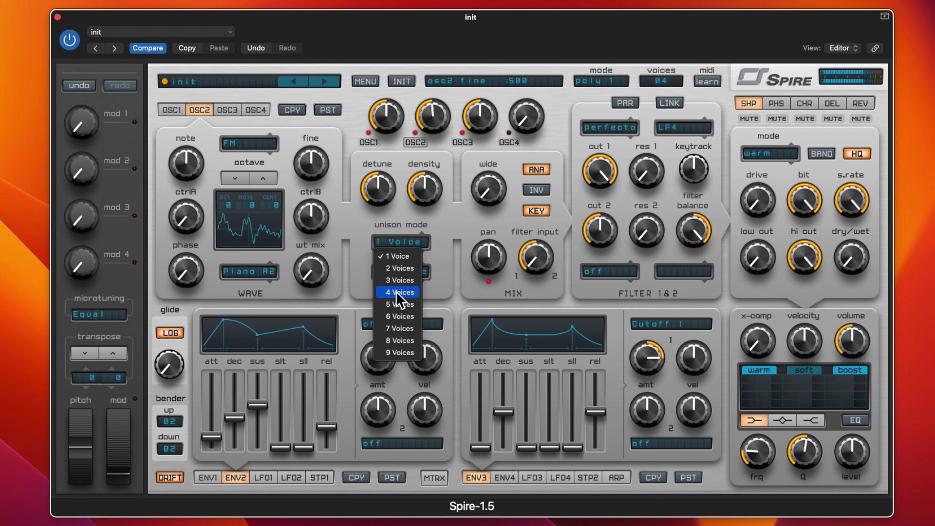
left_click(398, 292)
Set oscillator 3's unison to 4 voices, try 2 Octave, then settle on 1 Octave
left_click(234, 107)
left_click(387, 238)
left_click(402, 295)
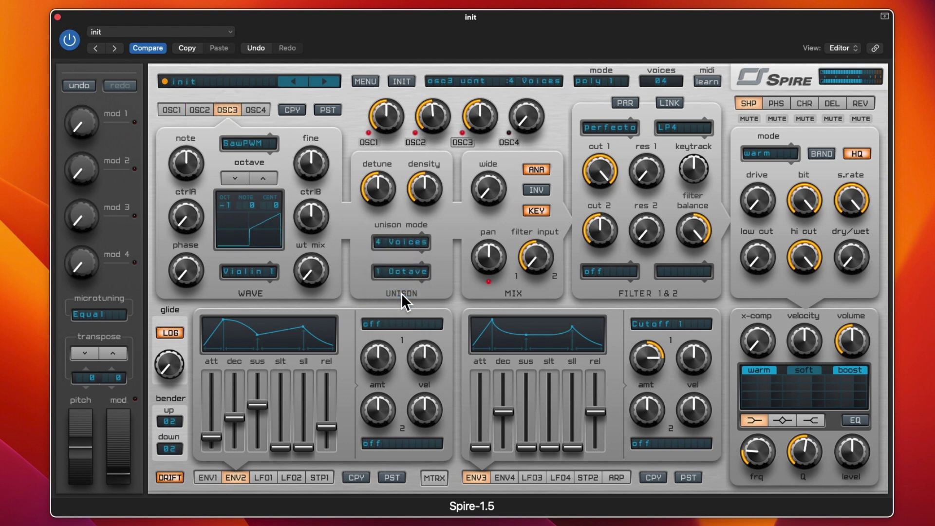
left_click(398, 271)
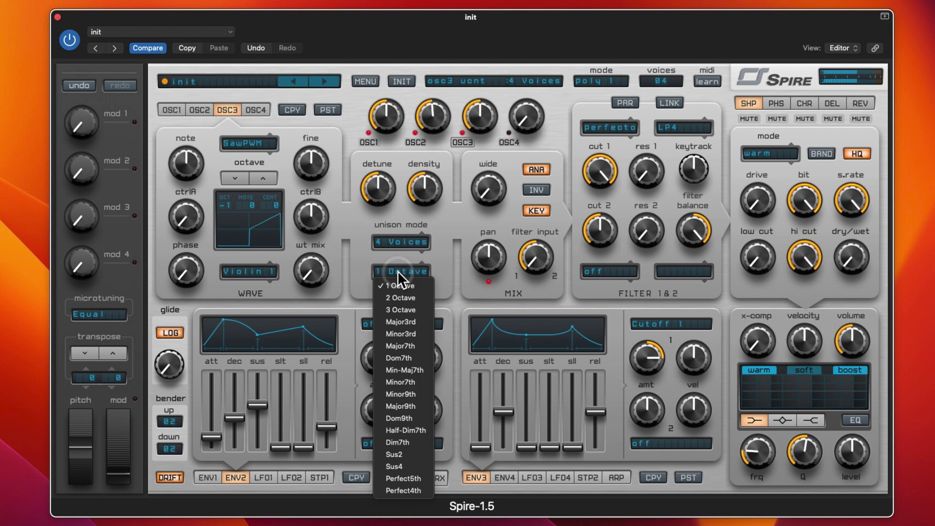
left_click(402, 296)
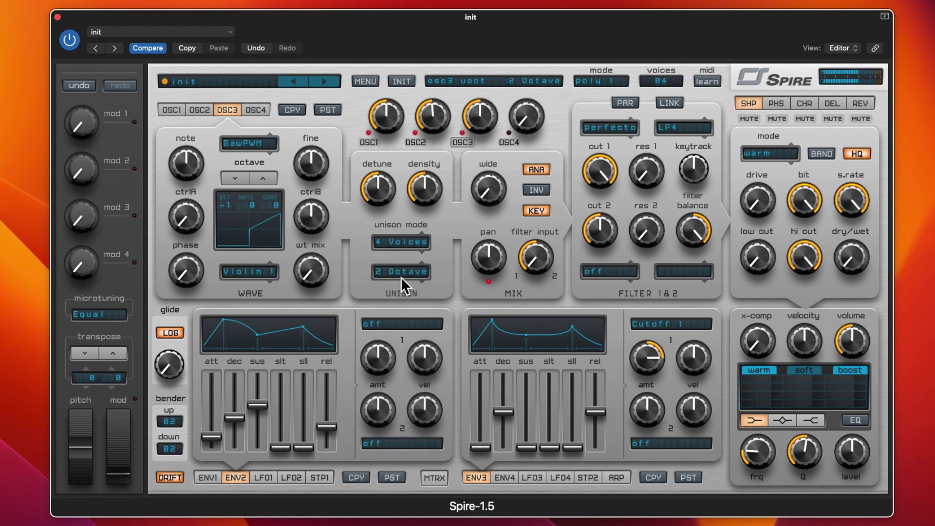
left_click(402, 273)
left_click(401, 286)
left_click(188, 106)
Raise oscillator 1's ctrlA to about 507, along with its wavetable mix and phase
left_click(177, 107)
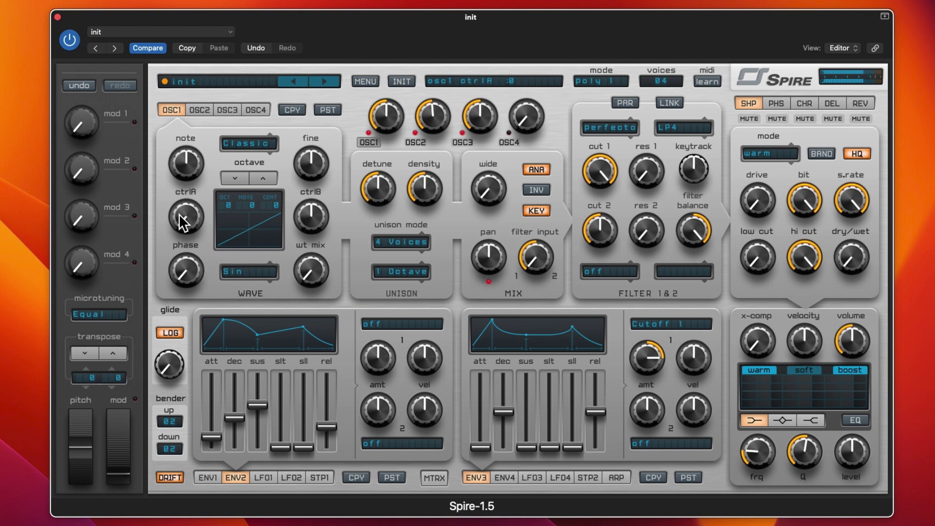
left_click_drag(185, 217, 145, 203)
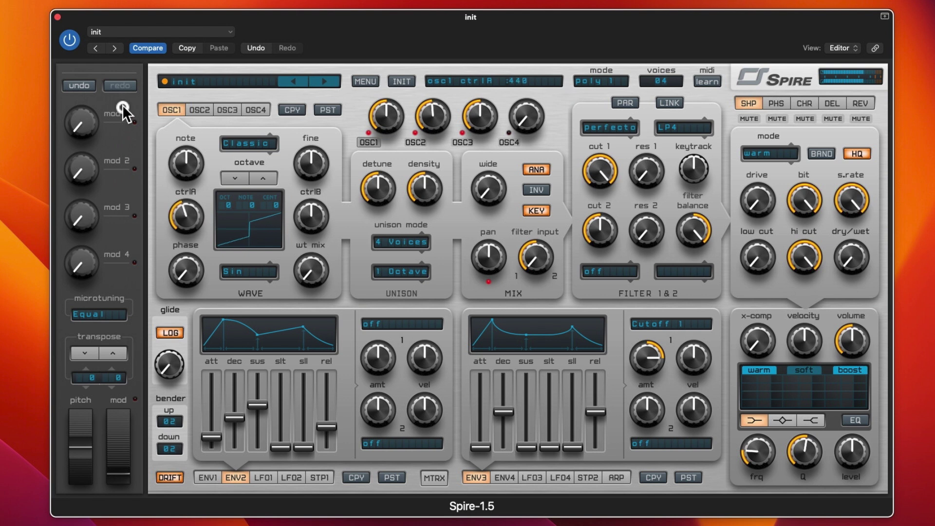
left_click_drag(122, 113, 120, 95)
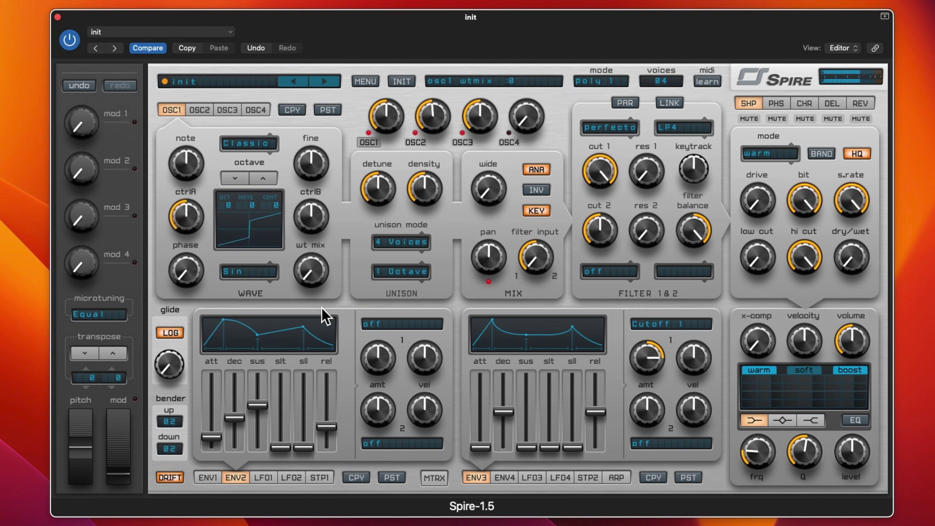
left_click_drag(314, 265, 288, 193)
left_click_drag(200, 276, 171, 195)
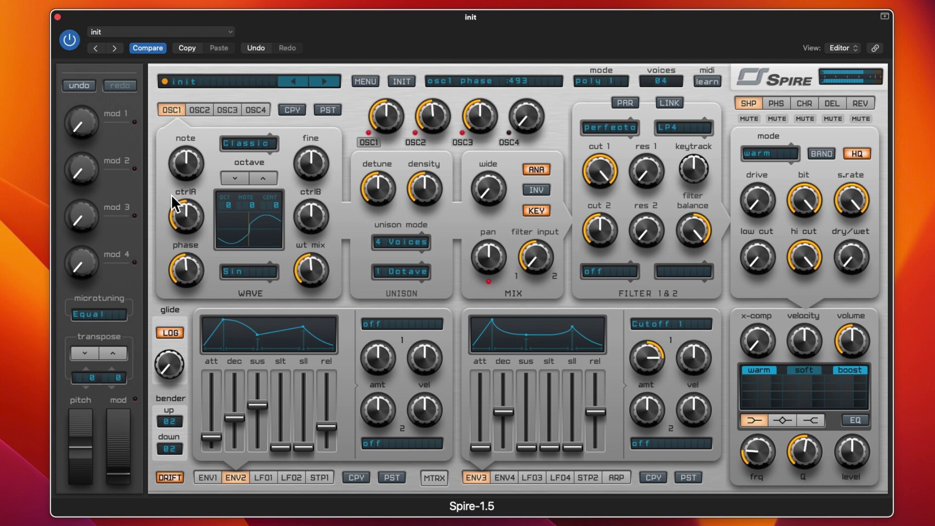
left_click_drag(176, 200, 185, 213)
left_click(207, 477)
Raise oscillator 2's wavetable mix, ctrlA to about 556, and phase
left_click(199, 109)
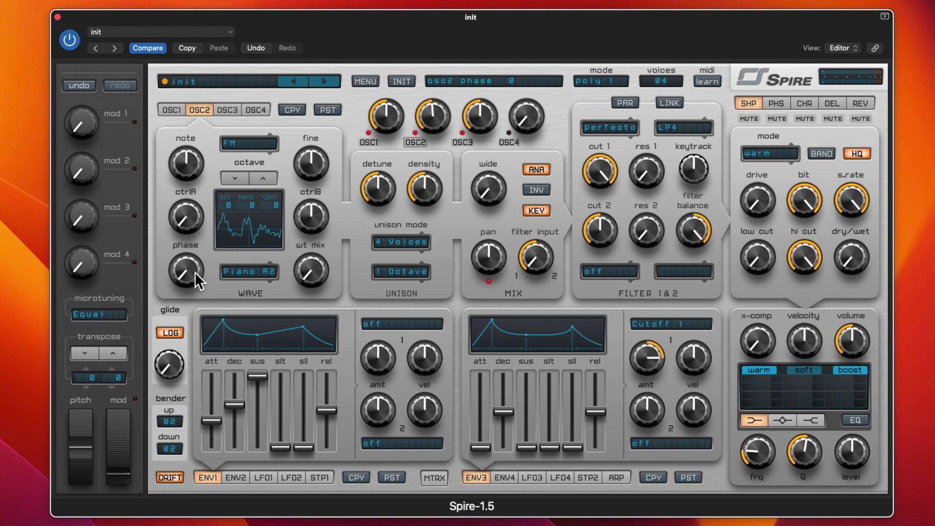
left_click_drag(302, 279, 269, 175)
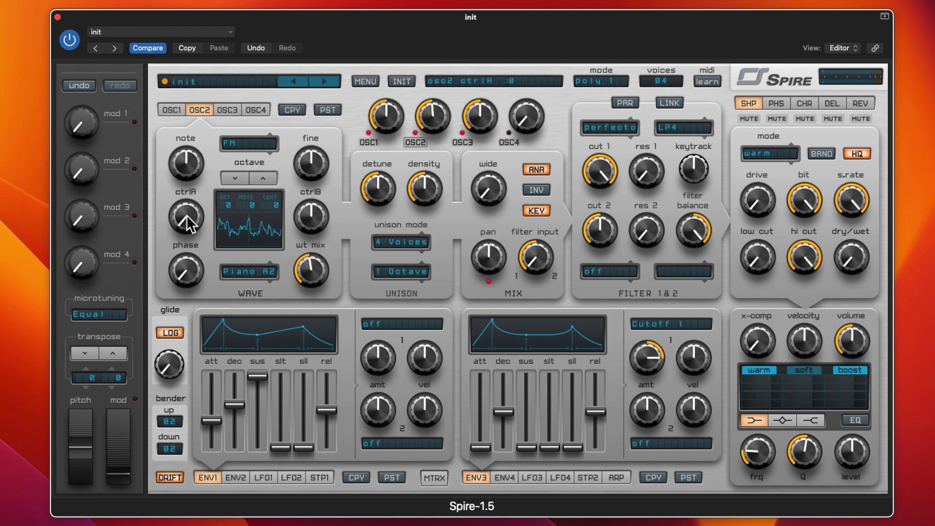
left_click_drag(186, 215, 162, 163)
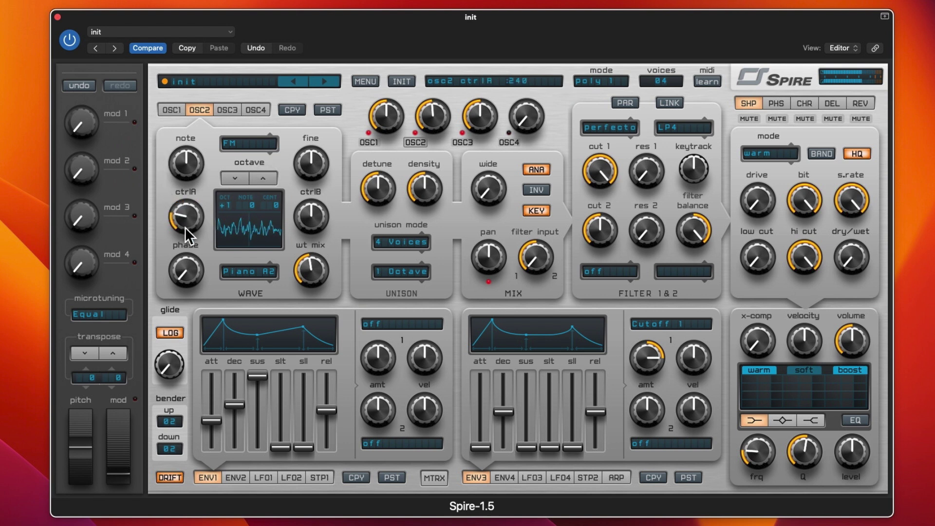
mouse_move(186, 218)
left_mouse_down()
mouse_move(178, 182)
mouse_move(192, 243)
mouse_move(173, 149)
mouse_move(175, 210)
left_mouse_up()
left_click_drag(192, 282, 174, 239)
left_click_drag(298, 271, 300, 268)
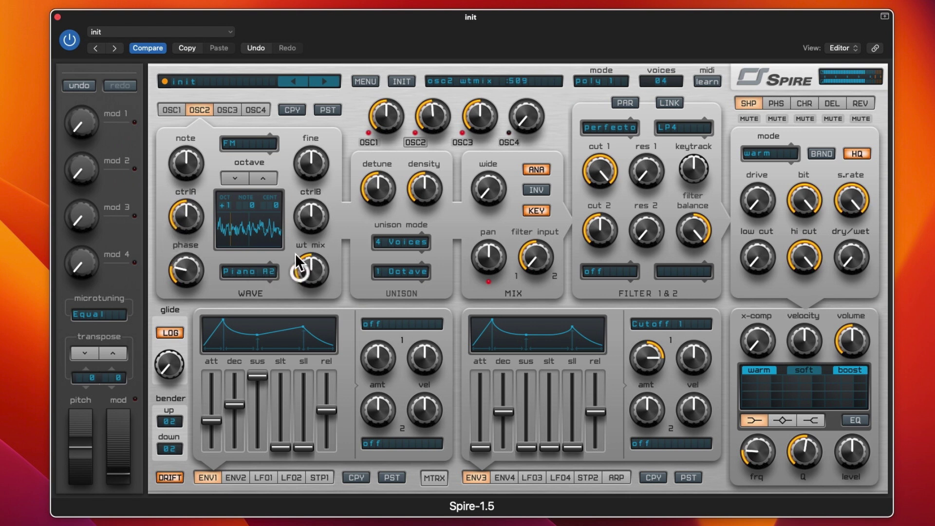
Retune oscillator 2's note from -8 to +6 and increase its unison density
mouse_move(191, 163)
left_click_drag(188, 178, 190, 205)
left_click_drag(187, 172, 173, 118)
left_click_drag(422, 192, 405, 139)
Give oscillator 2 eight unison voices and nudge the density down slightly
left_click(406, 242)
left_click(399, 340)
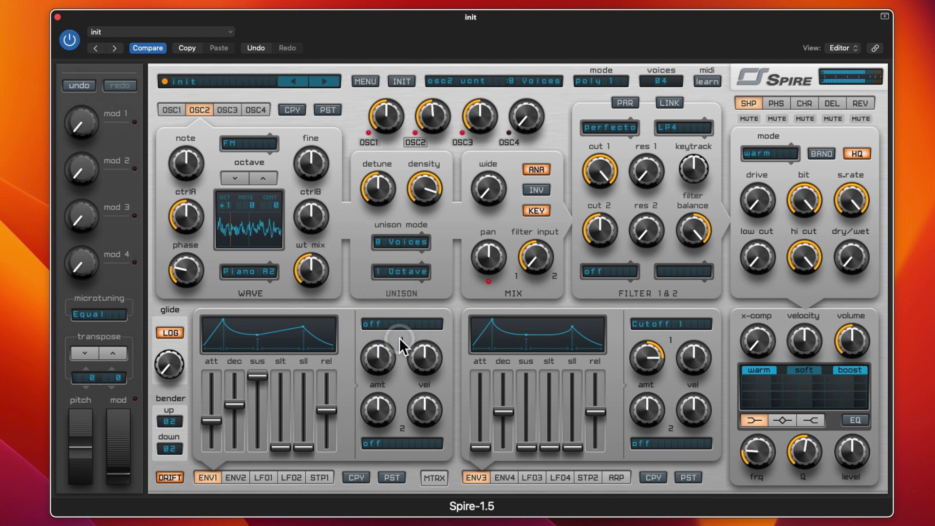
left_click_drag(415, 188, 414, 203)
On oscillator 3, raise wavetable mix to about 494 and bring ctrlA back down after trying 321
left_click(227, 109)
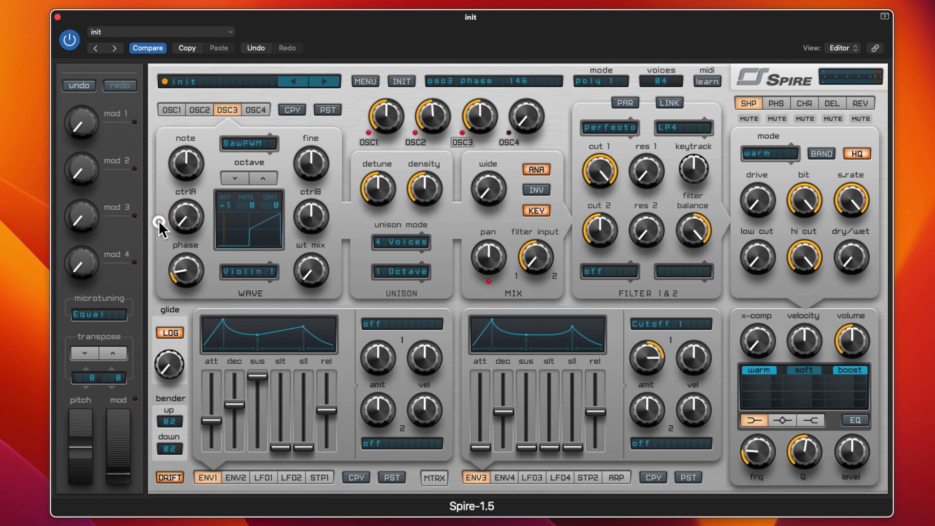
left_click_drag(175, 220, 163, 172)
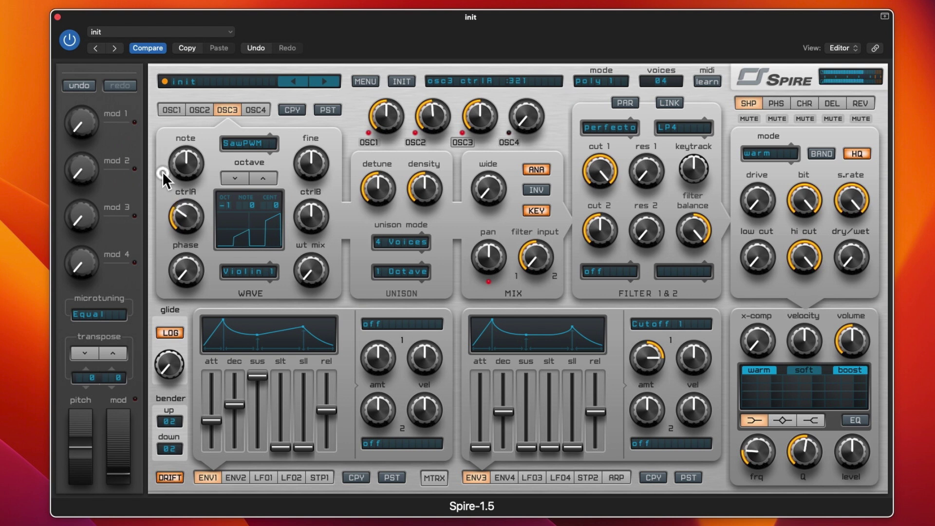
mouse_move(162, 172)
left_mouse_down()
mouse_move(169, 176)
mouse_move(165, 162)
mouse_move(172, 242)
mouse_move(160, 119)
mouse_move(194, 263)
mouse_move(162, 212)
mouse_move(151, 137)
mouse_move(156, 177)
mouse_move(183, 273)
mouse_move(153, 166)
mouse_move(153, 179)
left_mouse_up()
left_click_drag(312, 263, 301, 191)
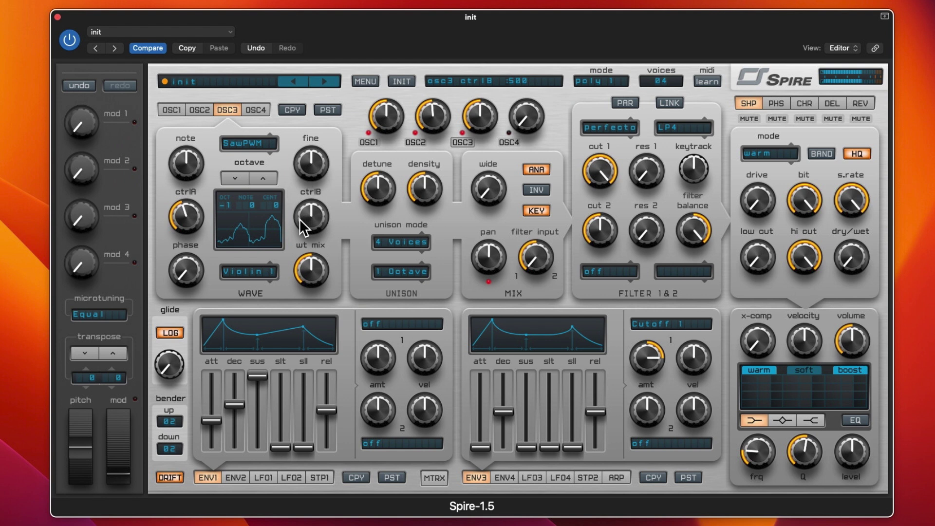
left_click(196, 214)
left_click_drag(196, 213, 203, 303)
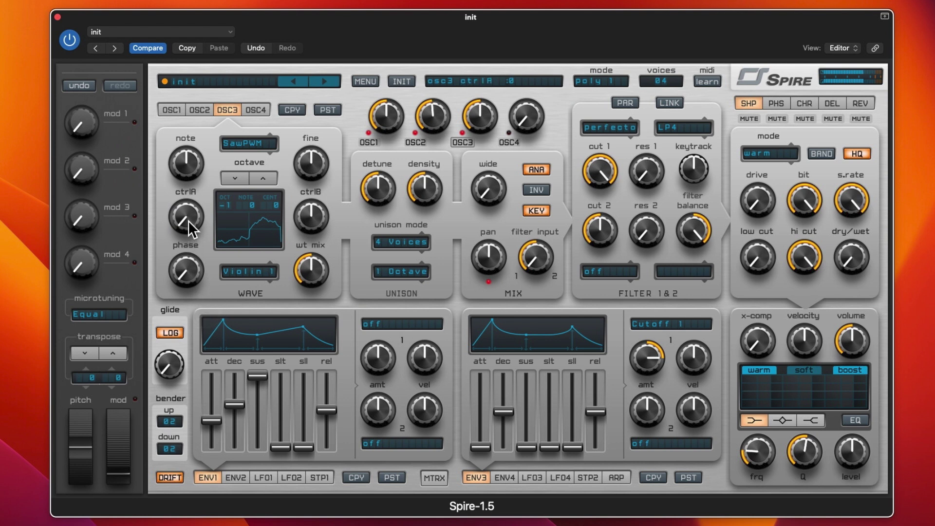
Load Organ 1 on oscillator 3, raise phase, trim ctrlA, and lift ctrlB to about 693
left_click(265, 270)
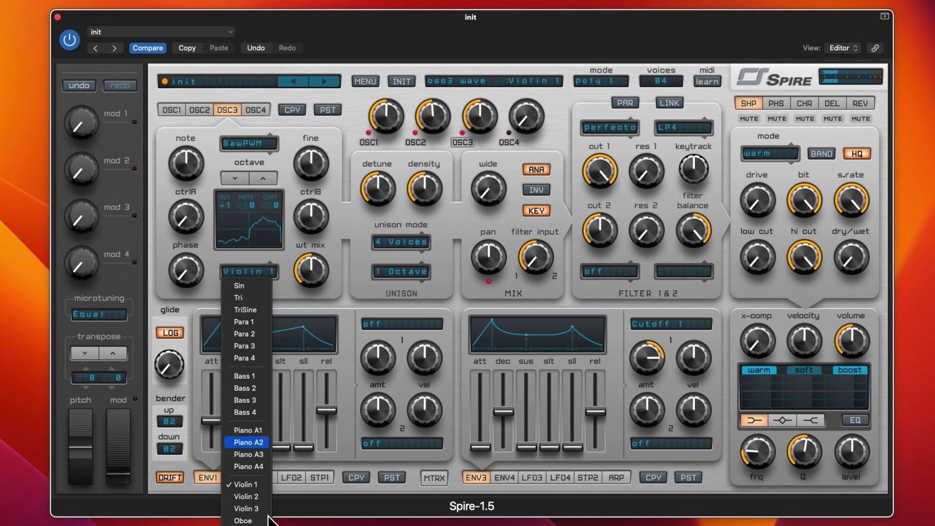
scroll(247, 506, "down", 6)
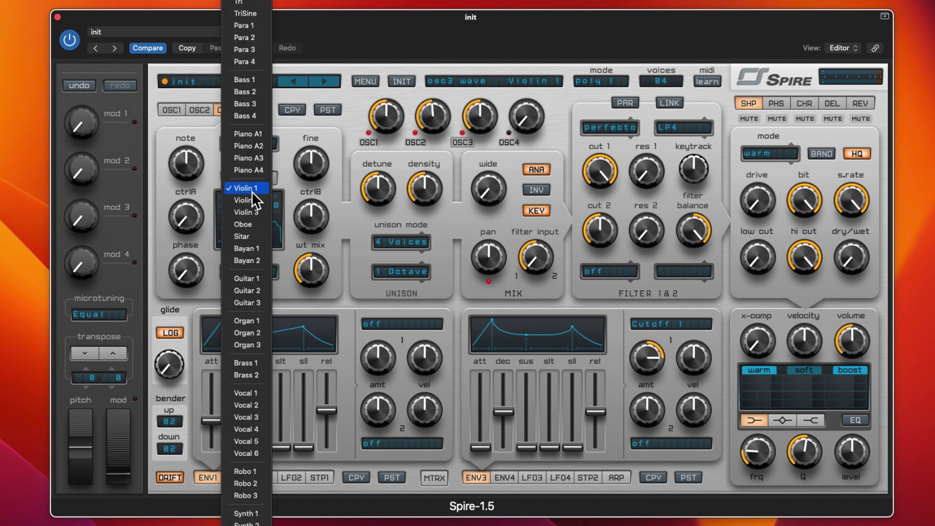
left_click(247, 323)
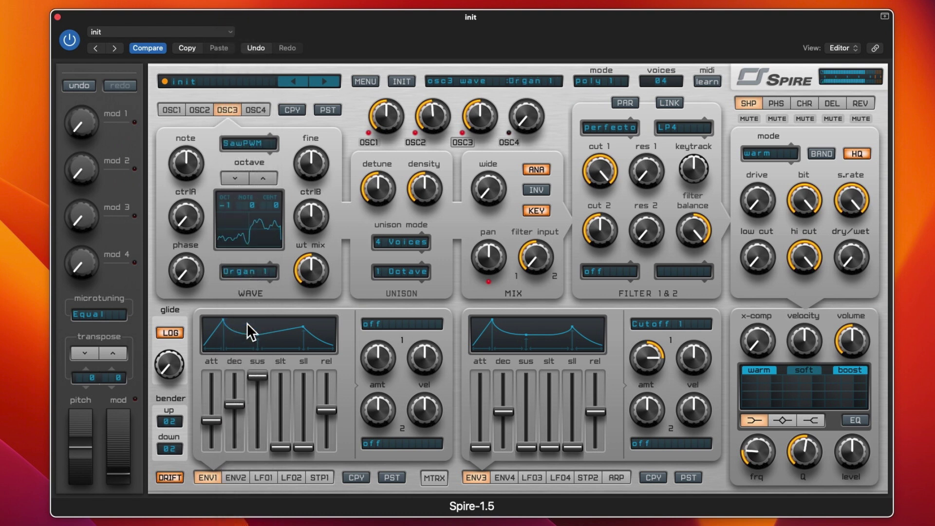
mouse_move(307, 279)
left_click_drag(197, 267, 178, 182)
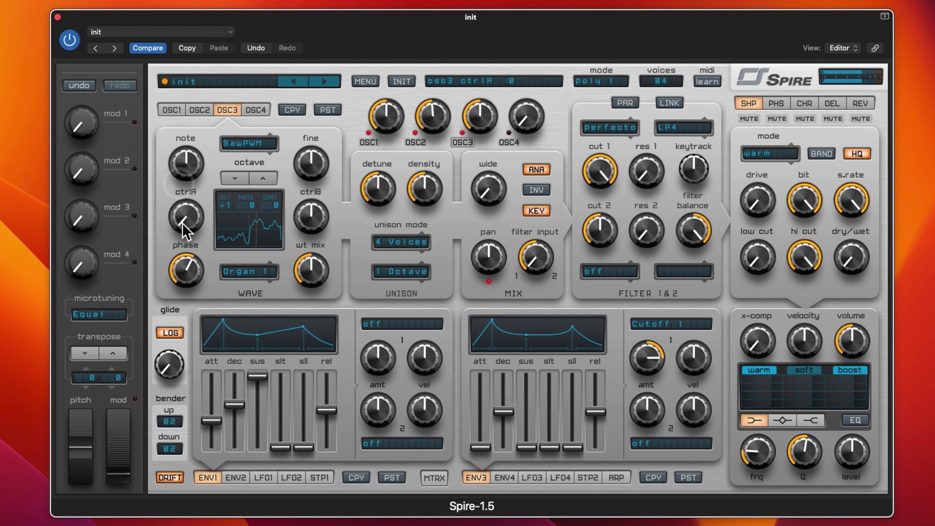
left_click_drag(184, 223, 166, 201)
left_click_drag(293, 229, 267, 202)
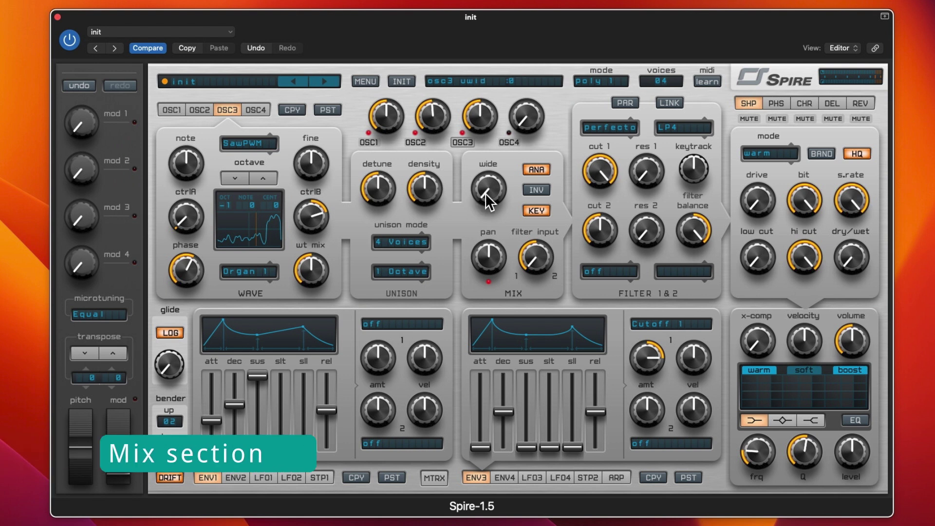
Set oscillator 3's width to 263 and filter input to 495, splitting it between both filters
left_click_drag(485, 187, 478, 144)
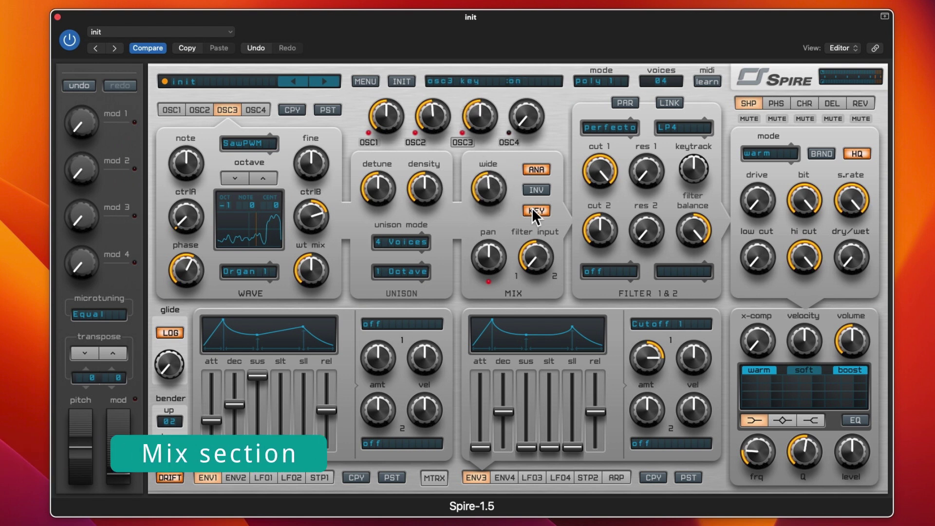
left_click_drag(533, 264, 520, 195)
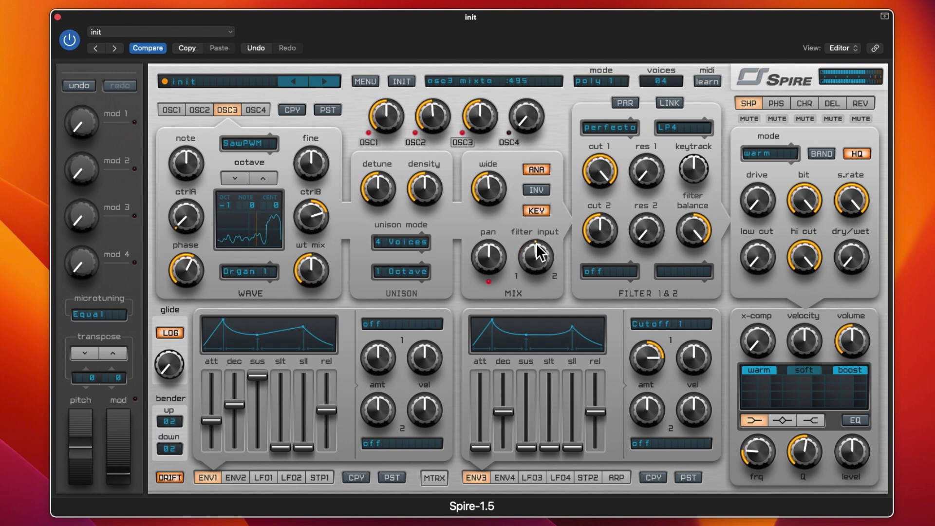
Make filter 2 a Scorpio filter and raise its cutoff and resonance
left_click(612, 271)
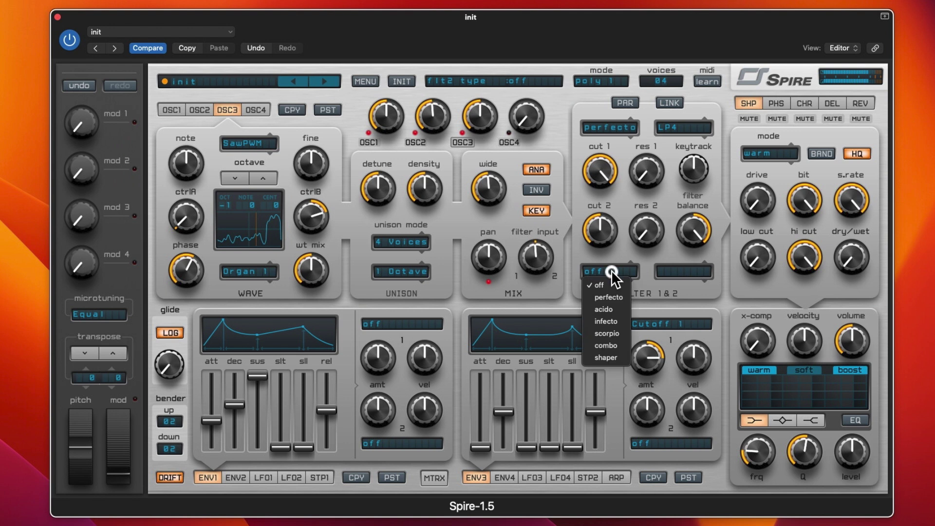
left_click(614, 335)
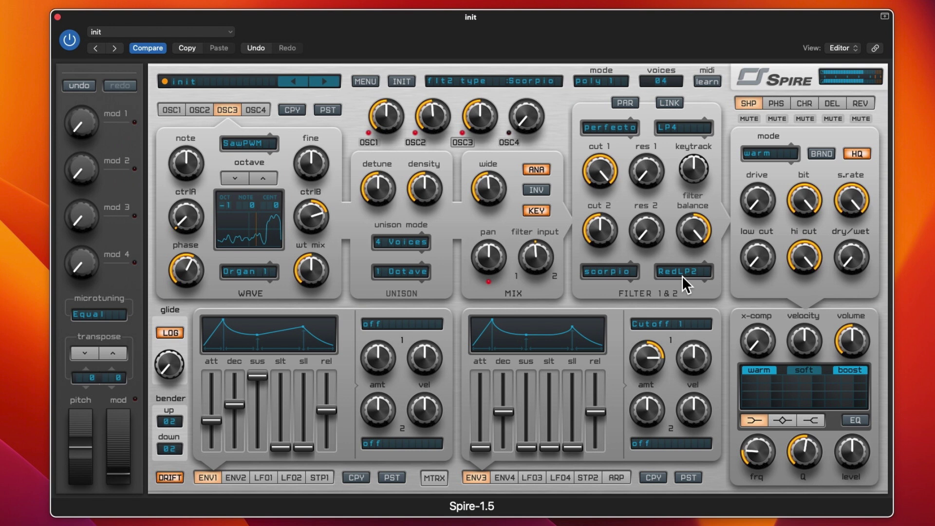
left_click_drag(595, 229, 594, 200)
left_click_drag(636, 233, 638, 202)
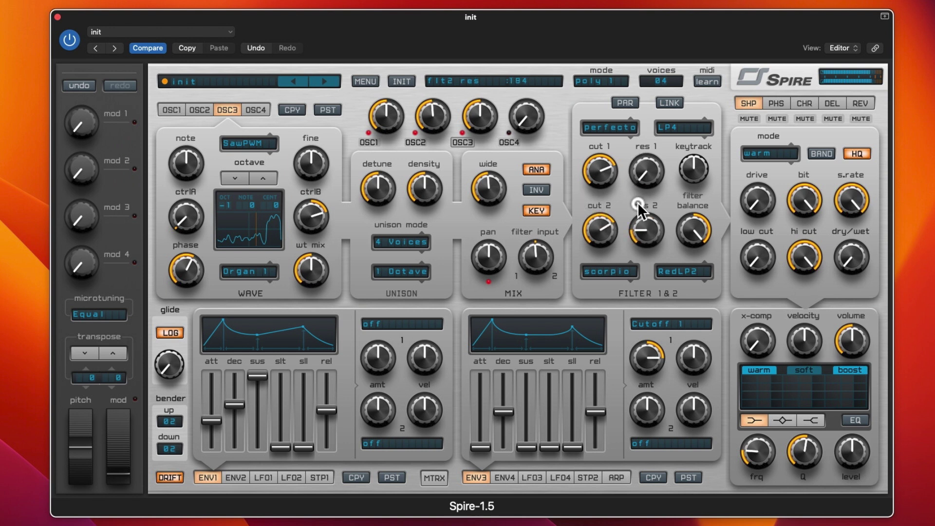
Set filter 2's mode to BlackLP4 and shift the balance between the two filters
left_click(665, 271)
left_click(675, 298)
left_click(677, 270)
left_click(681, 312)
left_click(687, 272)
left_click(685, 321)
mouse_move(654, 238)
left_click_drag(700, 224, 694, 271)
mouse_move(699, 173)
scroll(646, 169, "up", 2)
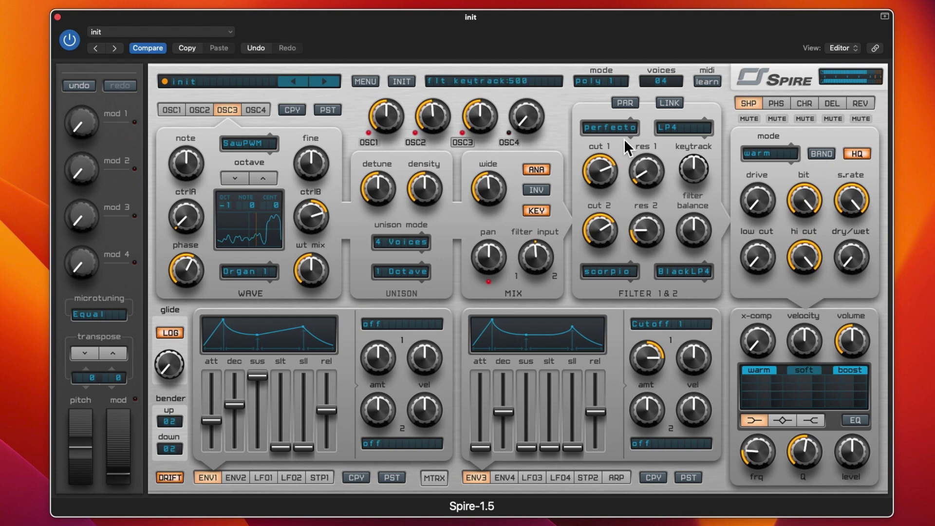
Put the shaper in tube1 mode and raise its drive
left_click(766, 154)
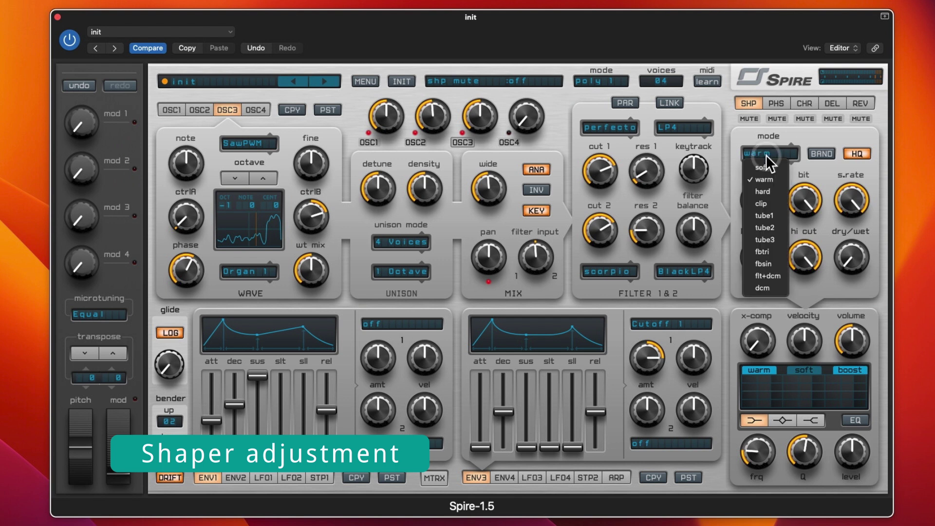
left_click(779, 216)
left_click_drag(763, 203, 758, 159)
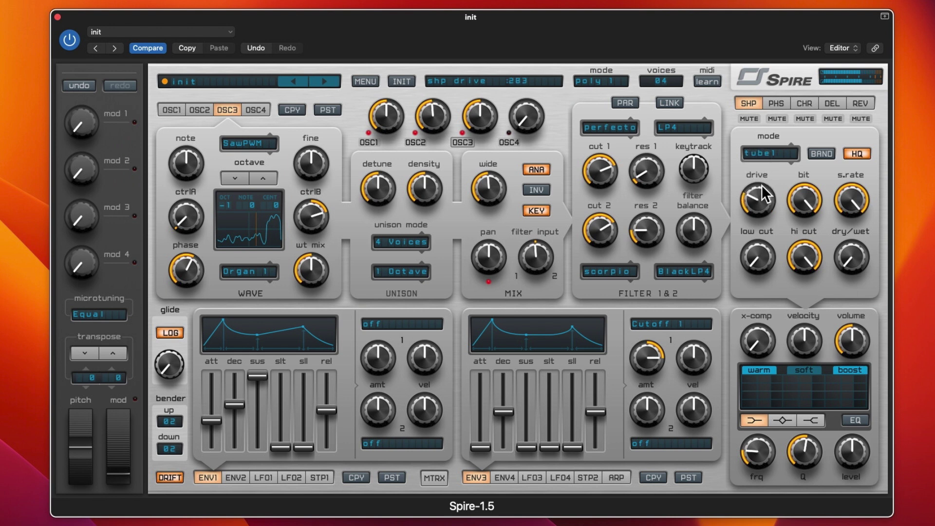
left_click_drag(764, 202, 754, 161)
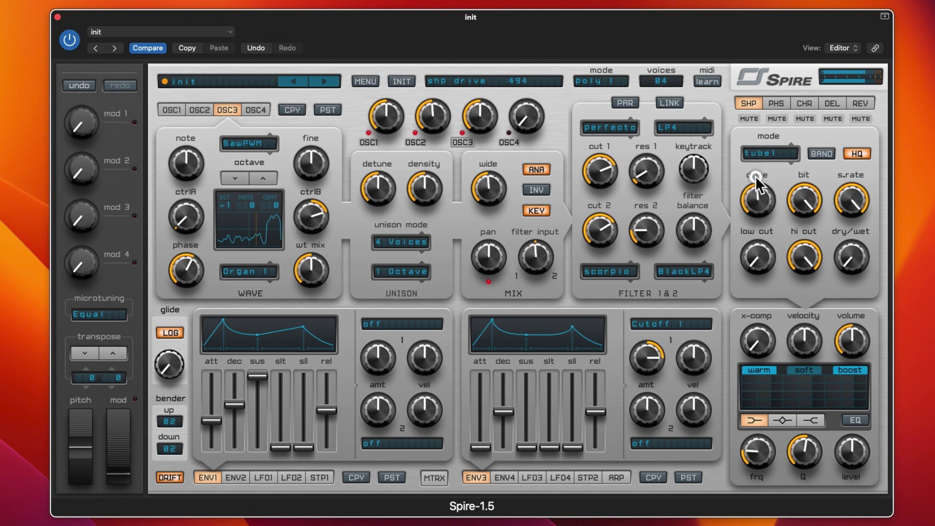
Raise shaper dry/wet, set s.rate 603, hi cut 195, low cut 197, drive 531, keep HQ on
left_click_drag(852, 255, 852, 192)
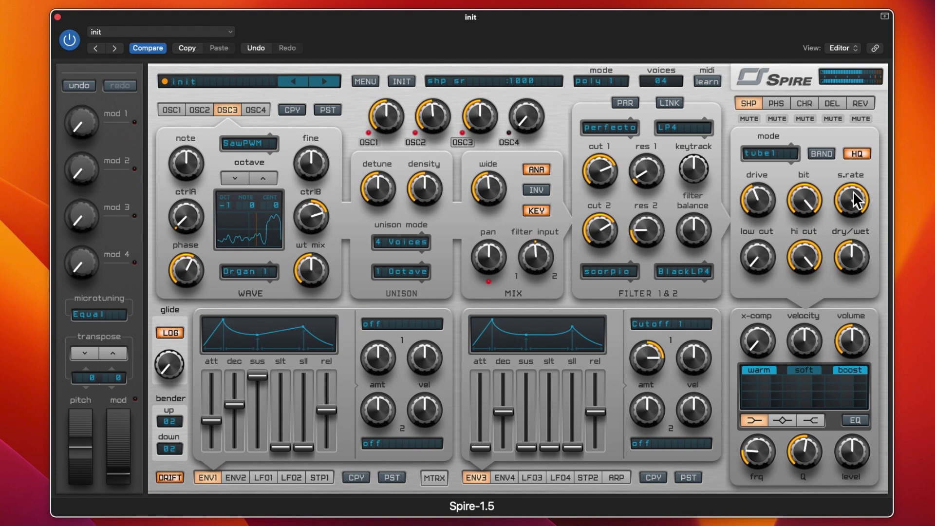
left_click_drag(853, 191, 825, 161)
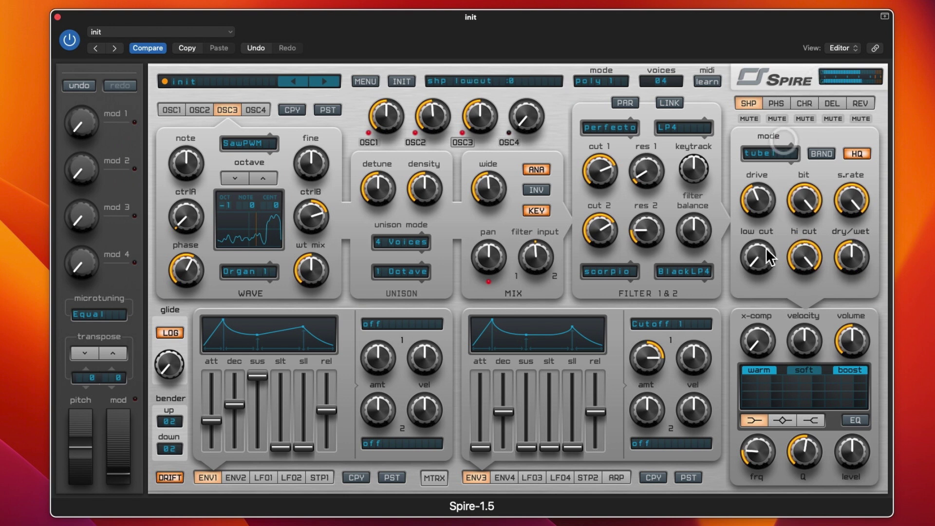
left_click_drag(794, 258, 772, 323)
left_click_drag(759, 268, 738, 220)
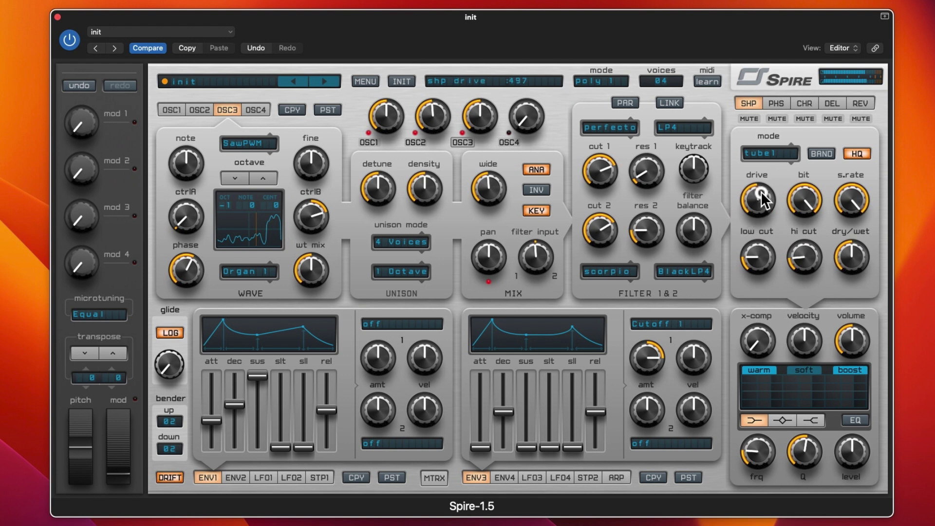
left_click_drag(756, 197, 747, 179)
left_click(852, 153)
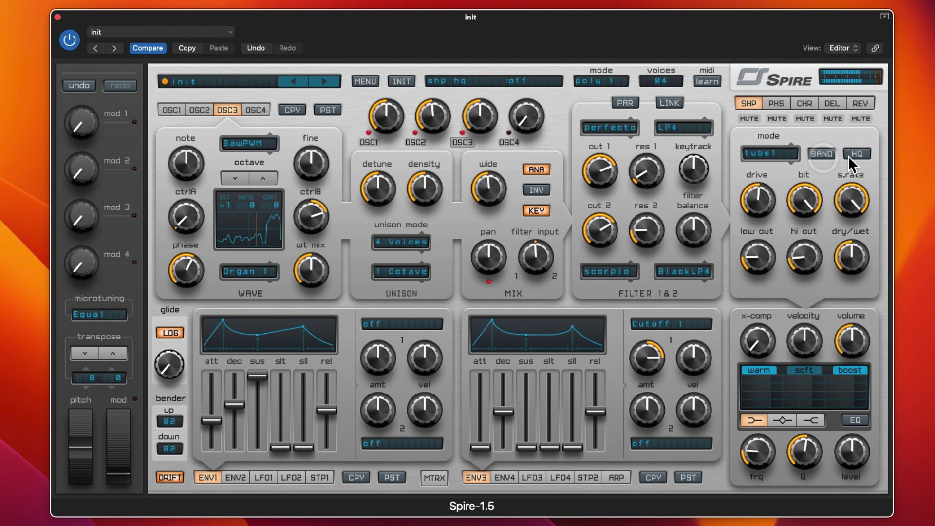
left_click(850, 155)
Switch the EQ on and raise the middle peak band's level to about 655
left_click(856, 421)
left_click(783, 420)
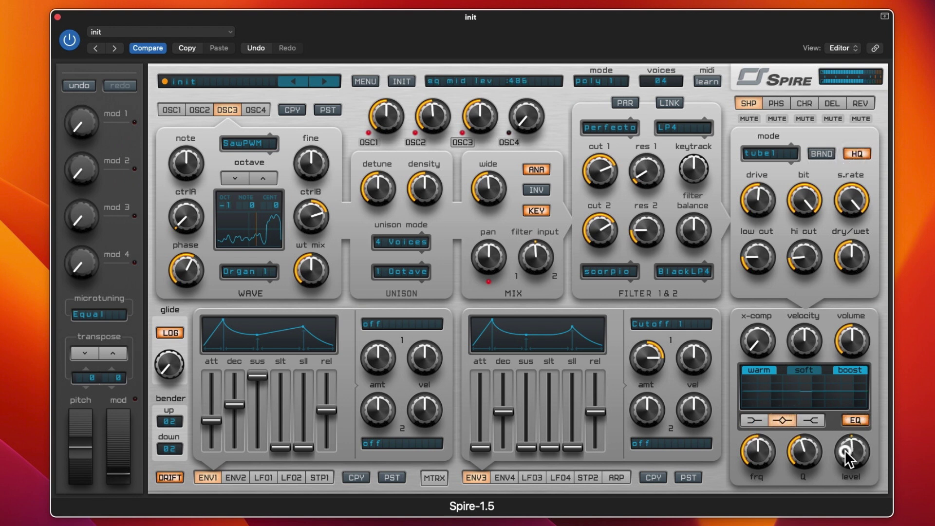
mouse_move(851, 446)
left_mouse_down()
mouse_move(835, 422)
mouse_move(842, 449)
left_mouse_up()
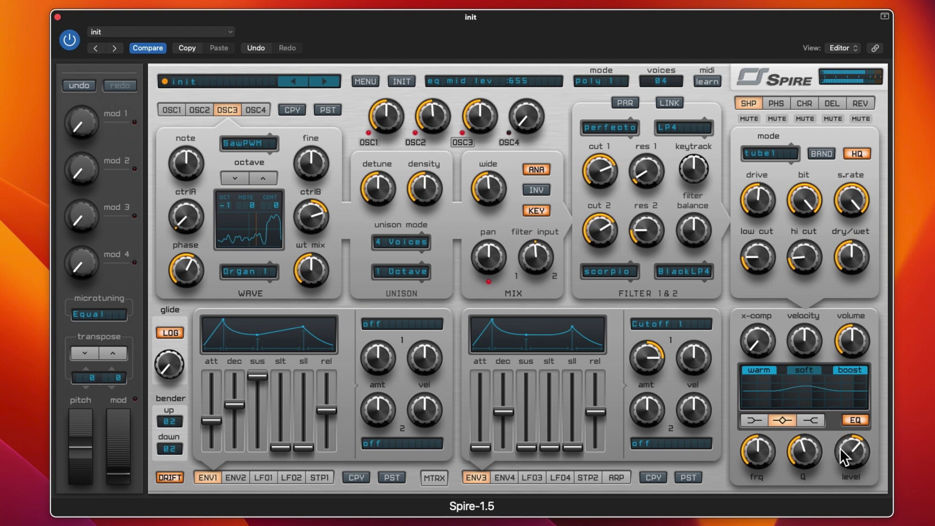
Keep the chorus in J8, raise low cut, set hi cut 846, dry/wet 779, feedback 662
left_click(805, 104)
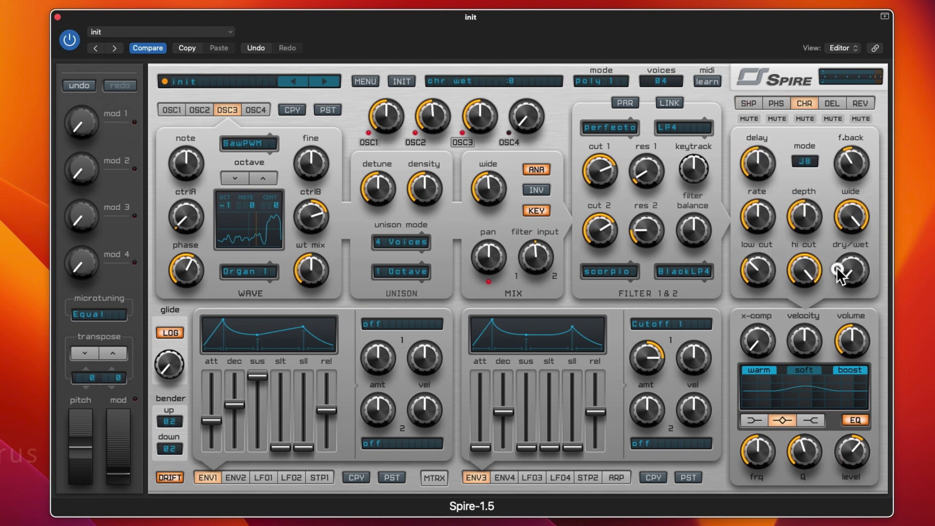
left_click(805, 161)
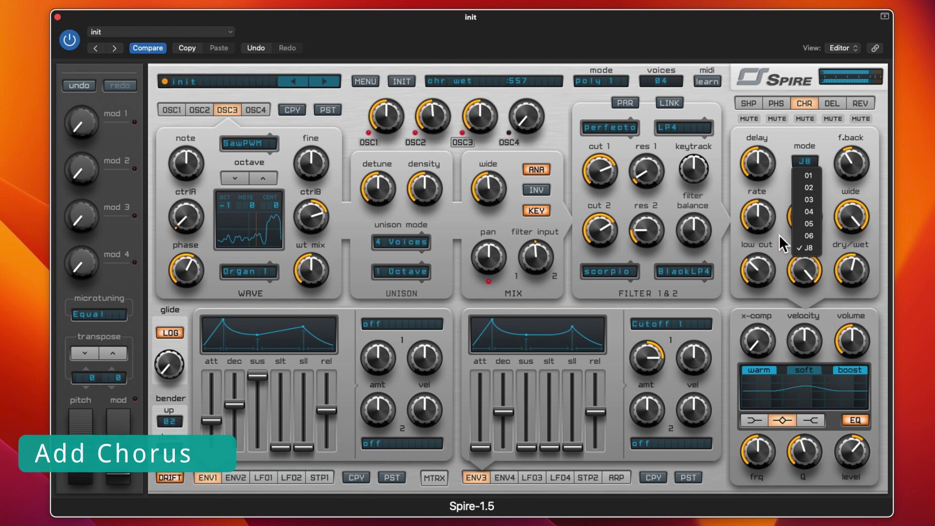
left_click(792, 142)
left_click_drag(758, 267, 758, 244)
left_click_drag(801, 272, 795, 312)
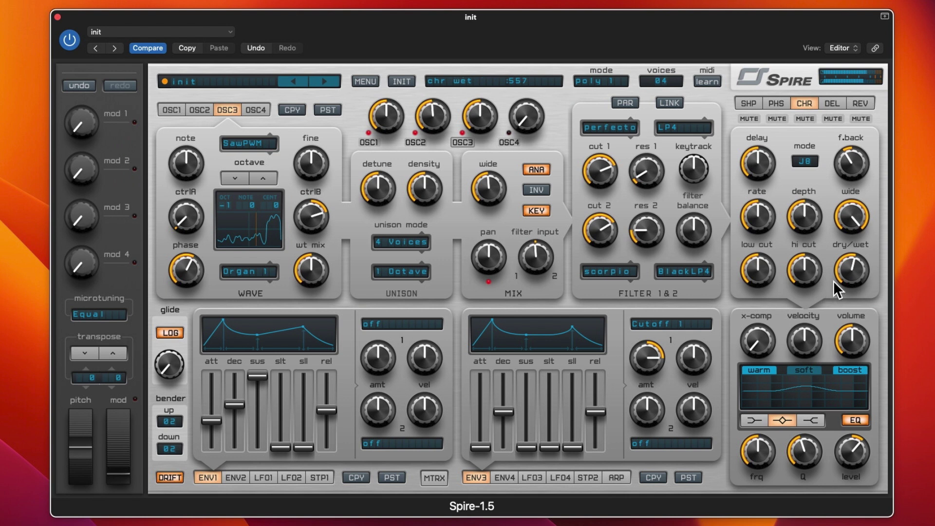
left_click_drag(839, 275, 810, 247)
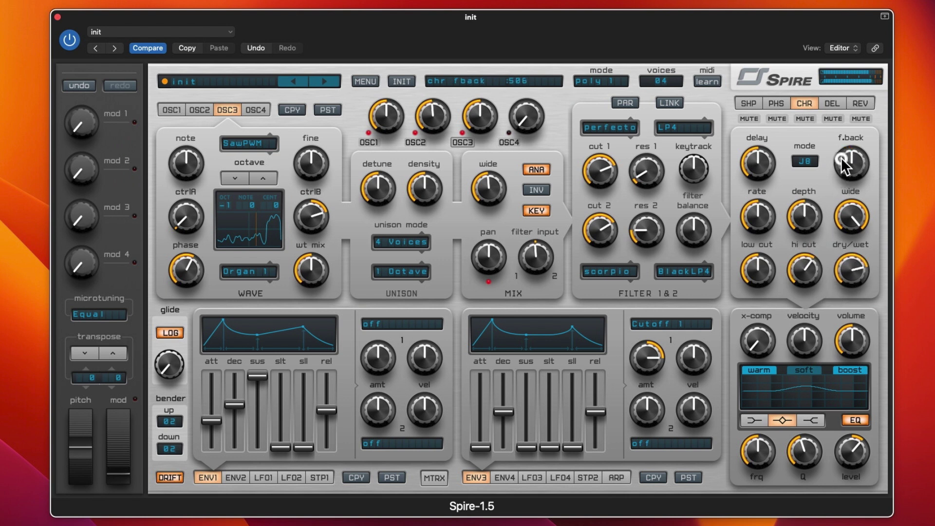
left_click_drag(842, 151, 840, 141)
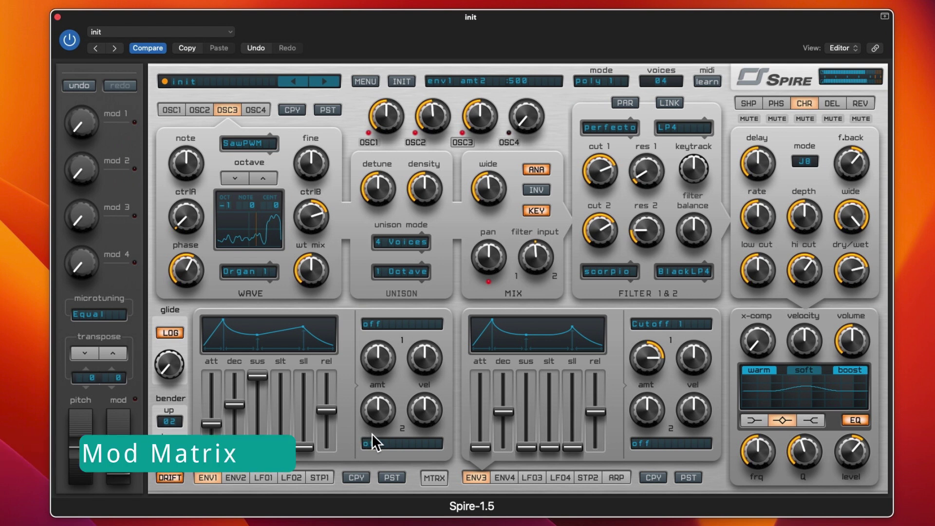
In the mod matrix, set slot 1's first target to Shp Drive at full amount
left_click(239, 478)
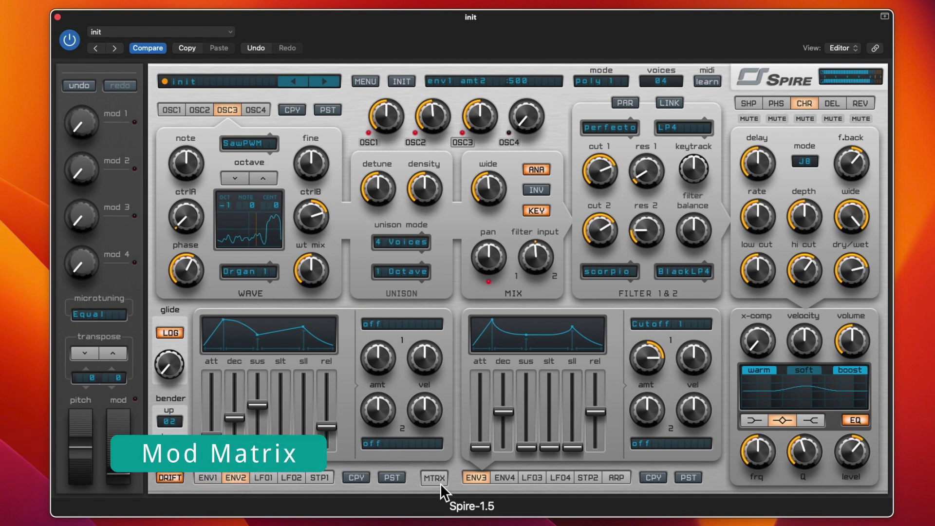
left_click(423, 477)
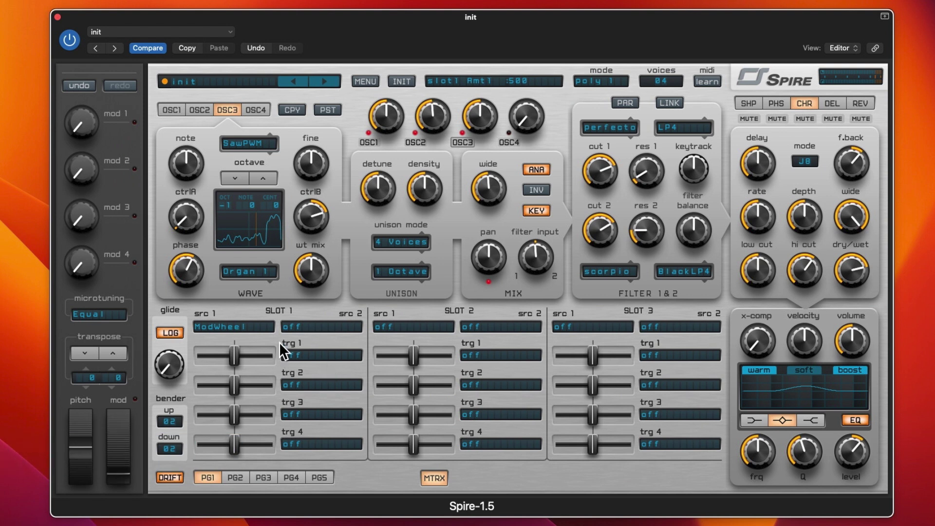
left_click(305, 355)
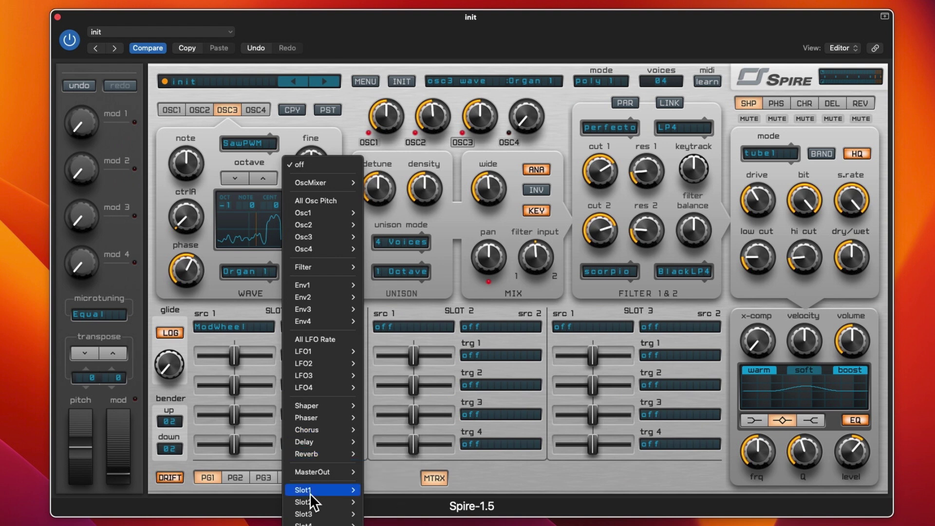
mouse_move(312, 395)
left_click(390, 393)
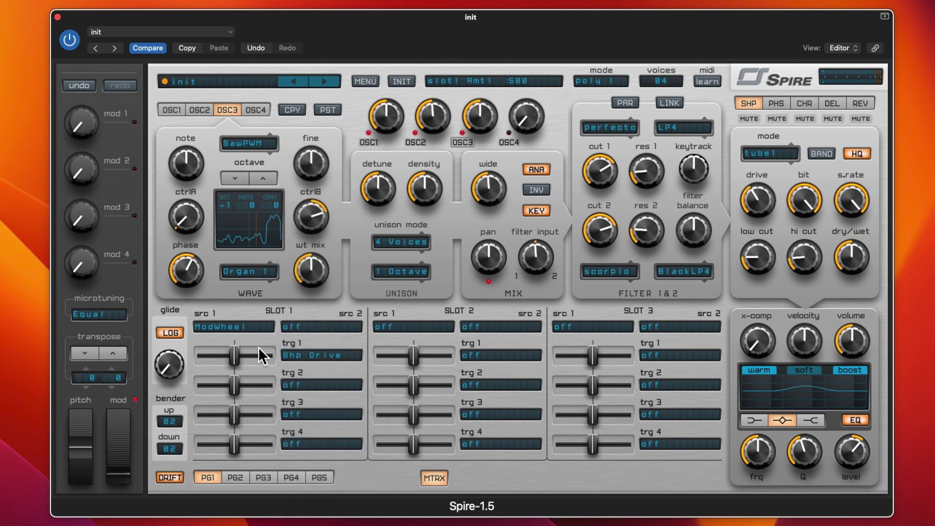
left_click_drag(242, 358, 271, 357)
Set slot 1 targets 2–4 to Osc1, Osc2 and Osc3 CtrlA, with target 4 amount 716
left_click(321, 385)
mouse_move(322, 447)
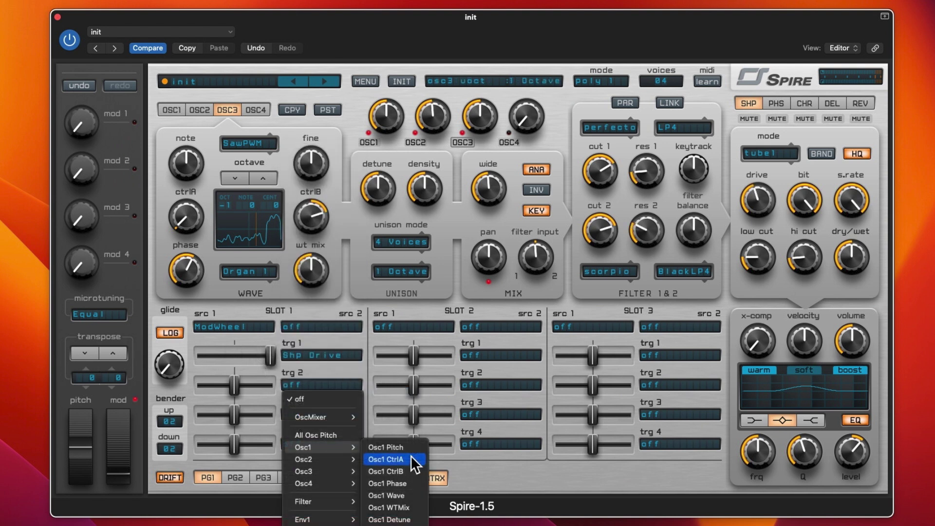
left_click(410, 458)
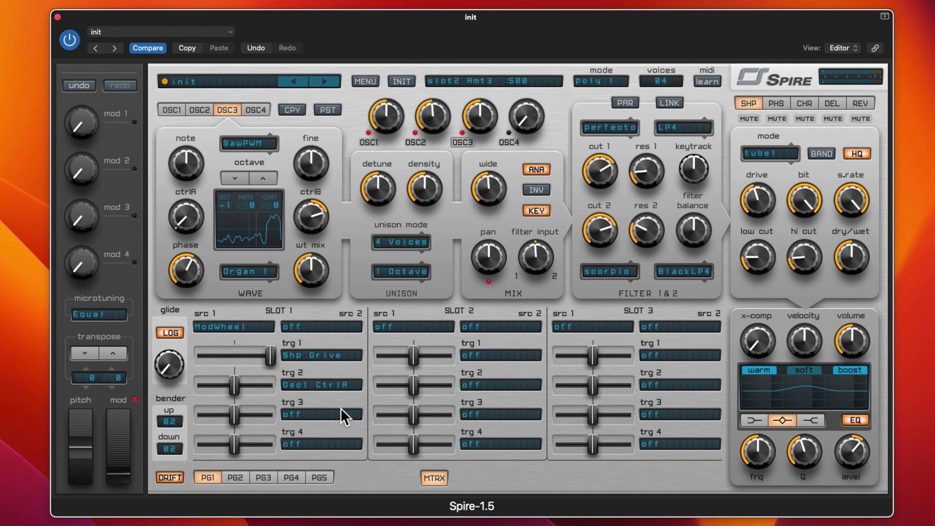
left_click(326, 414)
mouse_move(330, 490)
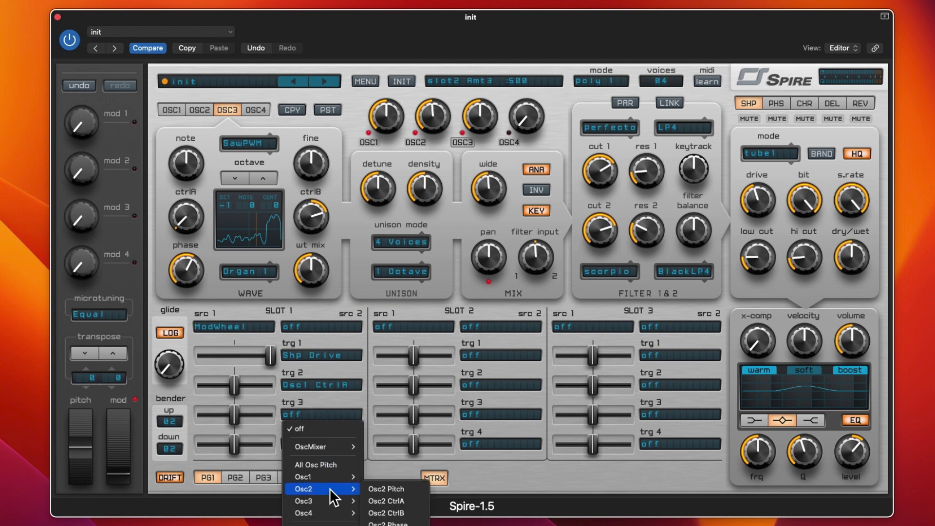
left_click(397, 505)
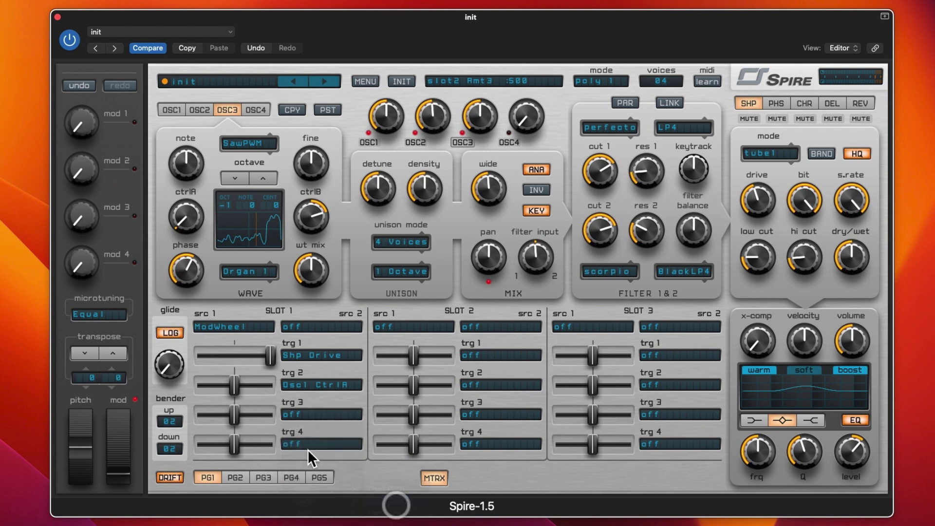
left_click(295, 442)
mouse_move(345, 507)
mouse_move(347, 525)
left_click(380, 525)
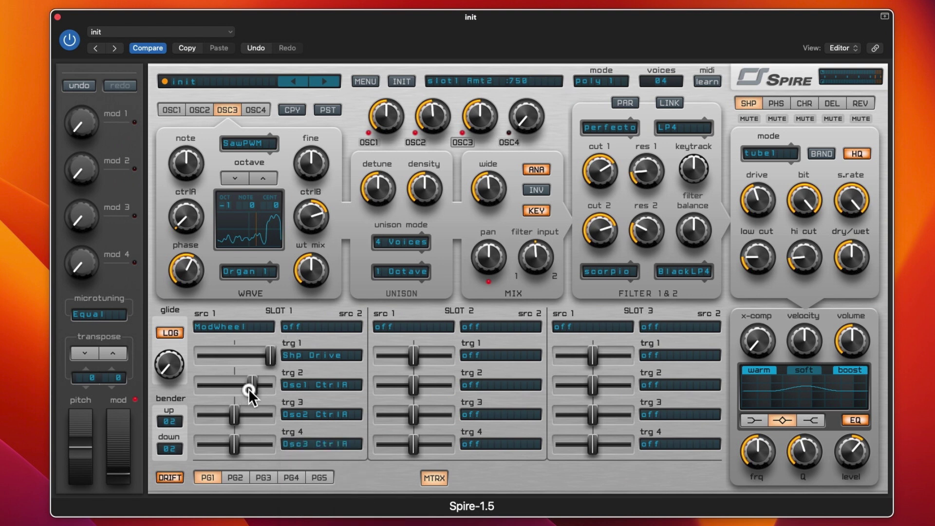
left_click_drag(244, 447, 258, 435)
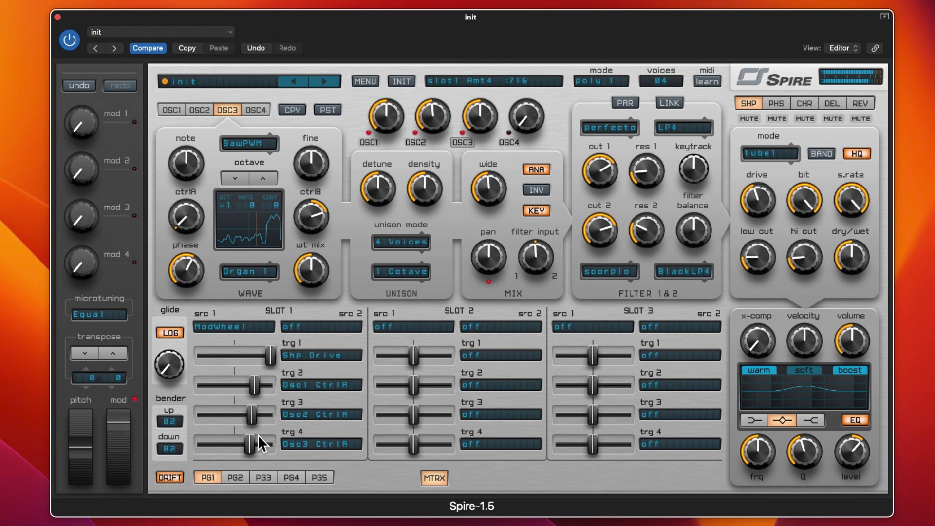
left_click(196, 110)
left_click(174, 108)
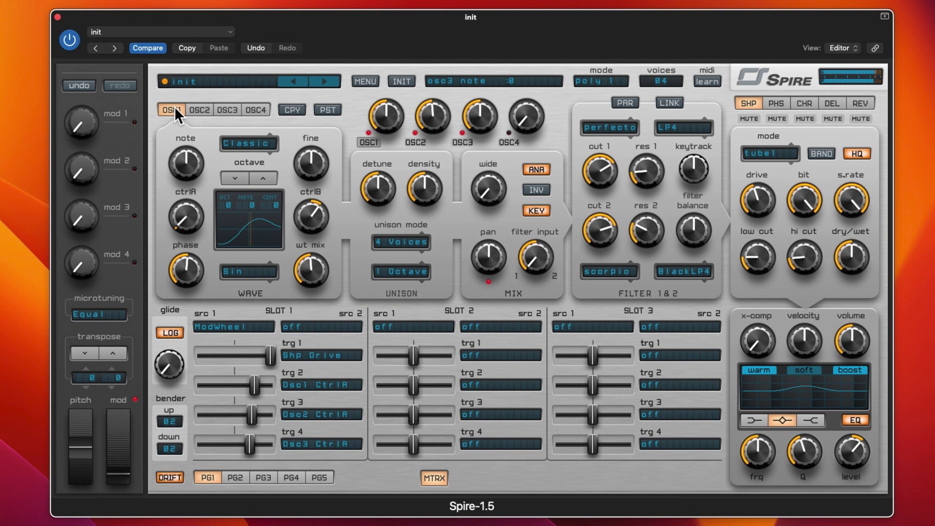
Change slot 1 targets 2–4 to Osc1 Pitch, Env1 Att and LFO1 Rate
left_click(322, 385)
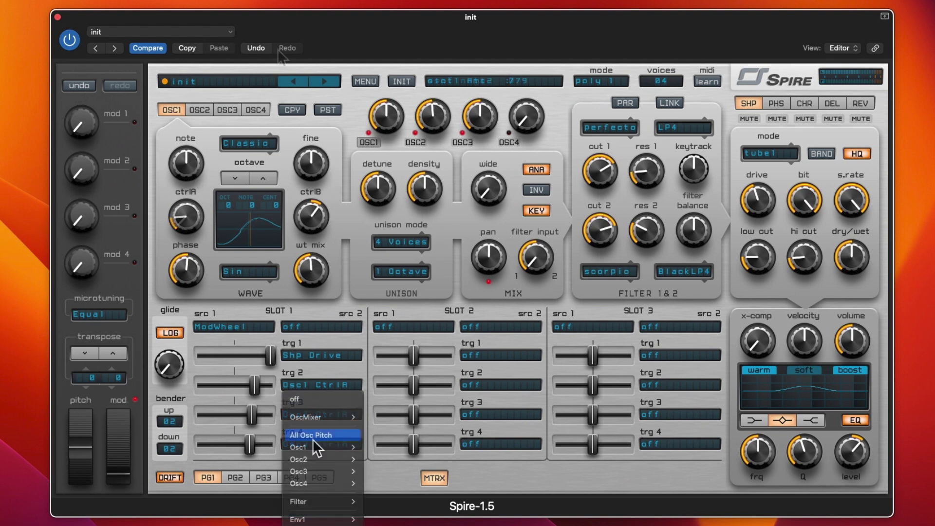
mouse_move(319, 461)
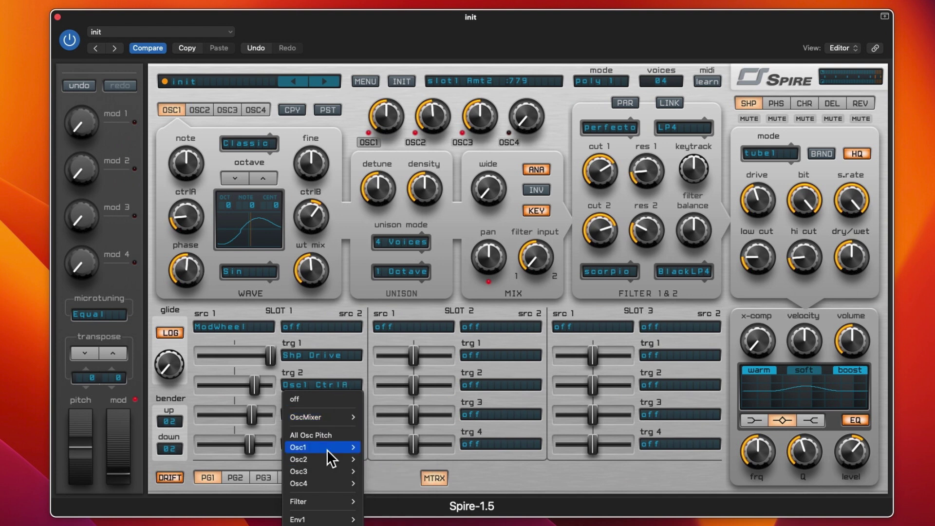
left_click(385, 447)
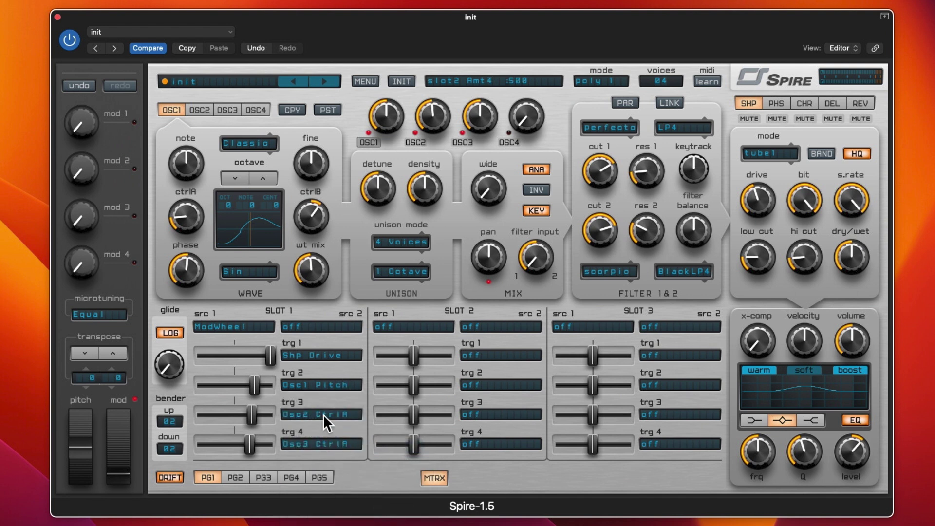
left_click(206, 110)
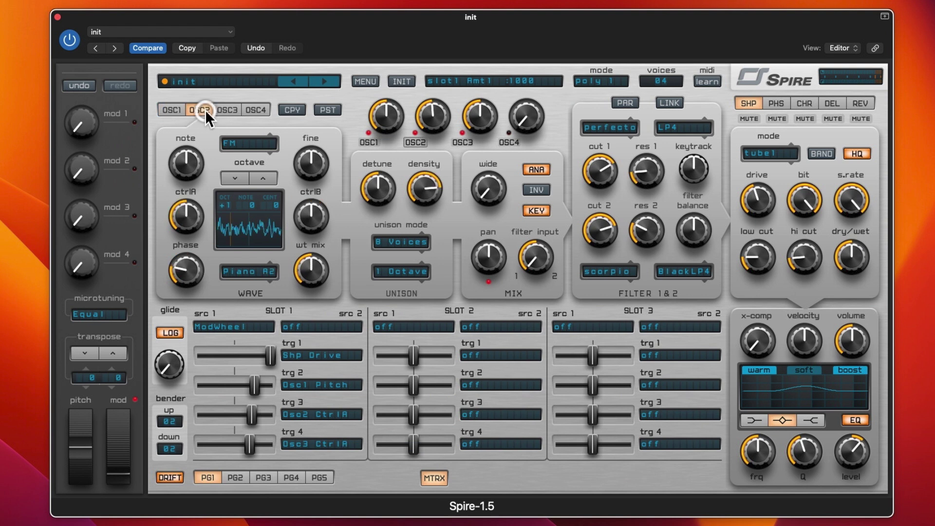
left_click(171, 105)
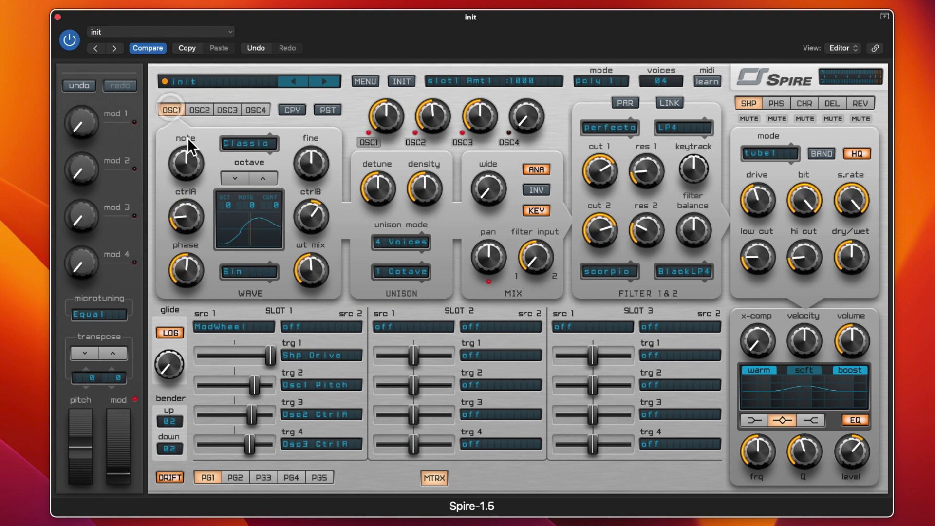
left_click(326, 414)
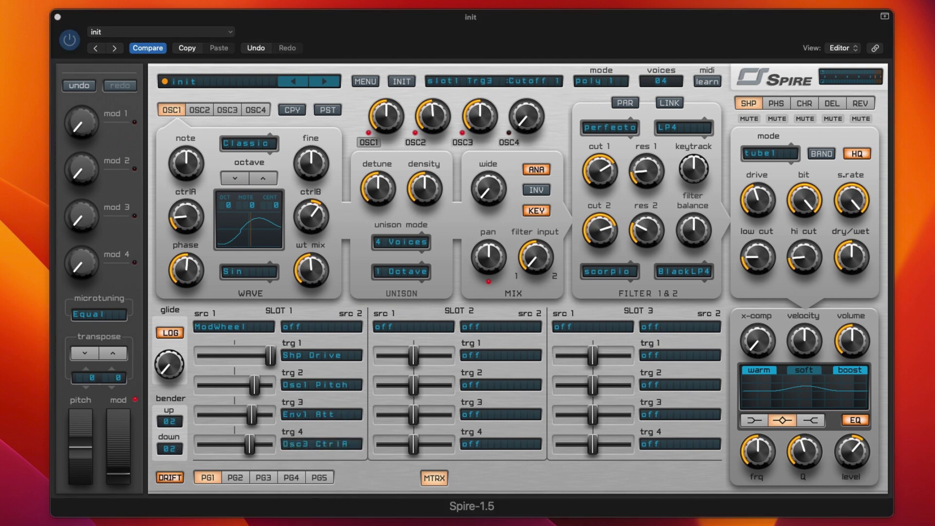
left_click(287, 443)
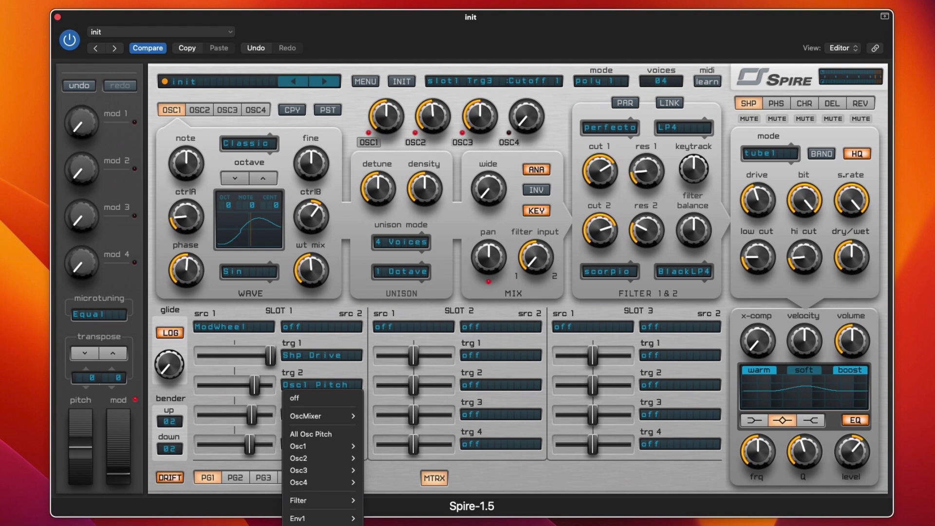
scroll(321, 453, "down", 1)
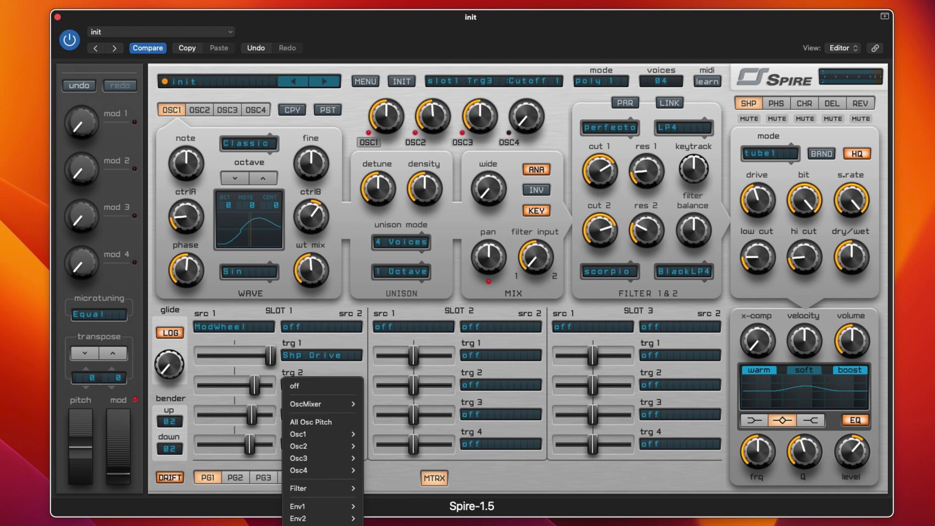
key("Return")
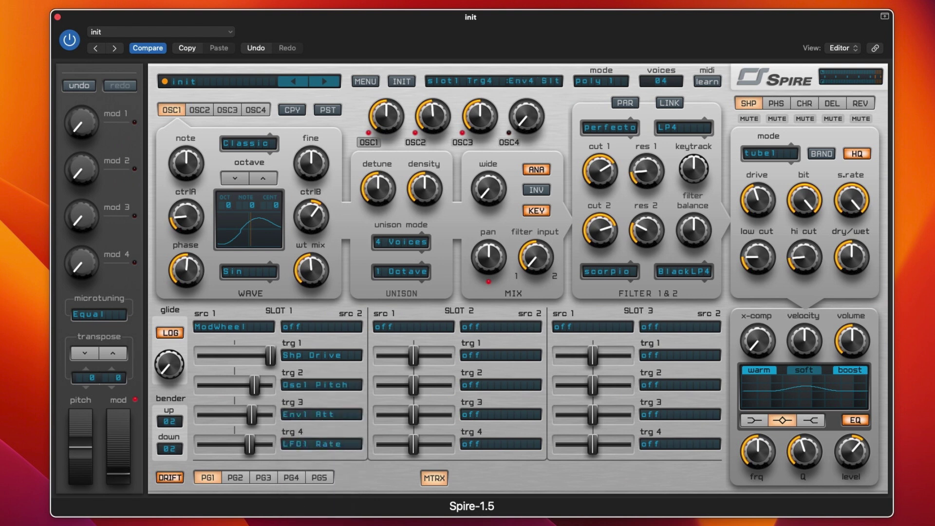
Nudge the LFO1 Rate amount up, zero target 2's amount, and retarget it to Chr Rate
left_click_drag(249, 444, 253, 443)
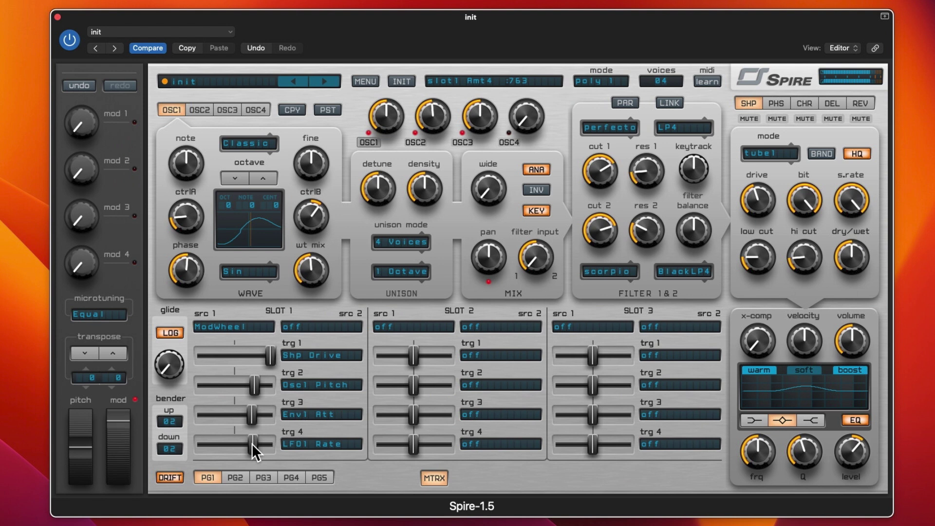
left_click(103, 388)
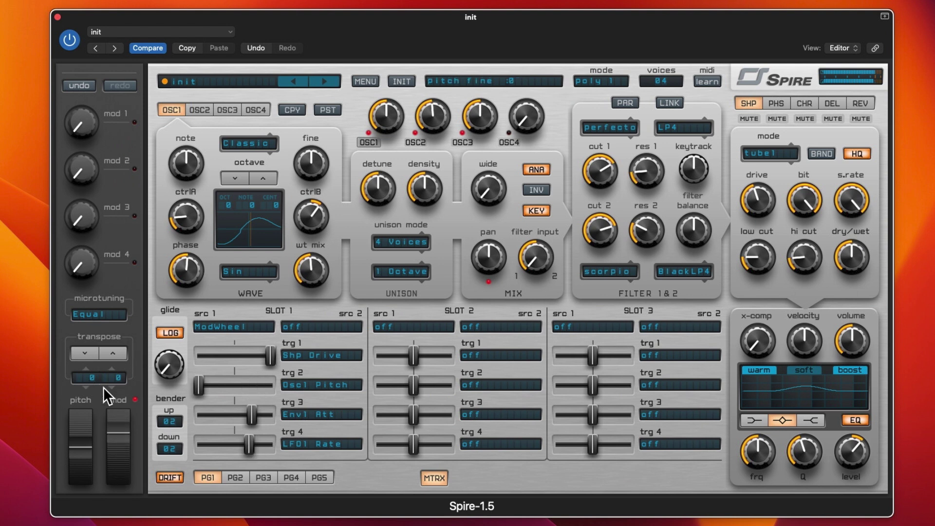
left_click_drag(197, 390, 173, 390)
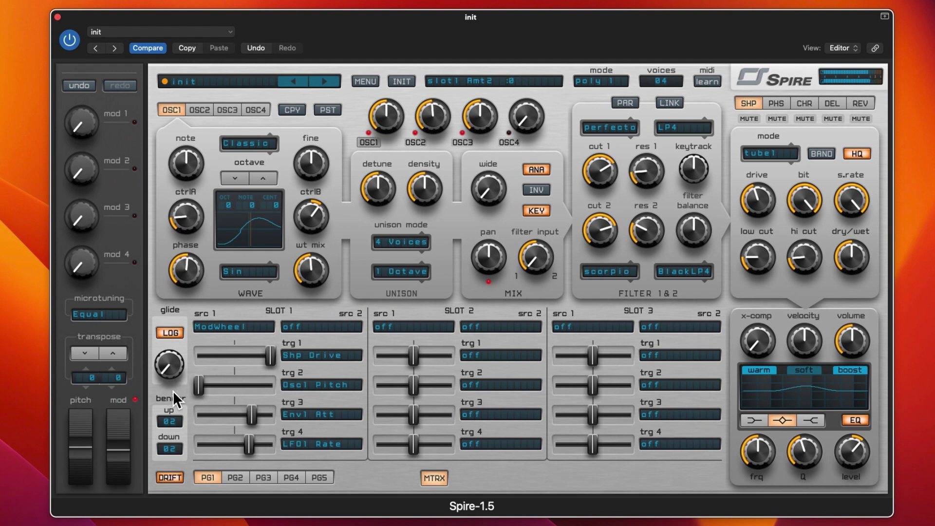
left_click(340, 385)
scroll(323, 438, "down", 5)
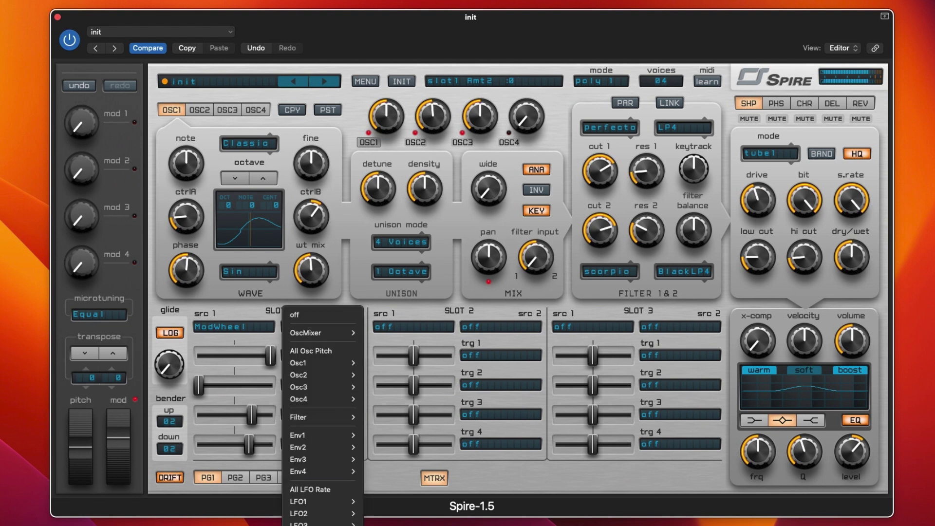
key("Return")
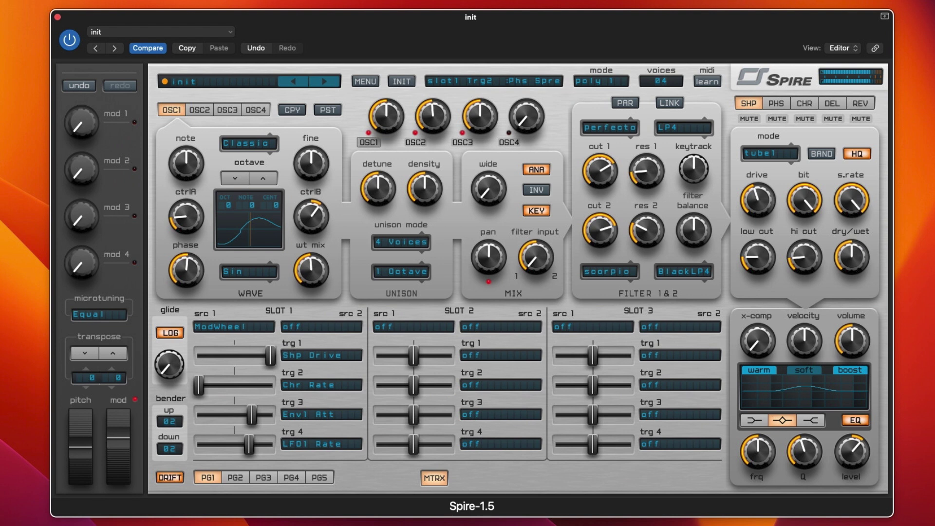
mouse_move(256, 382)
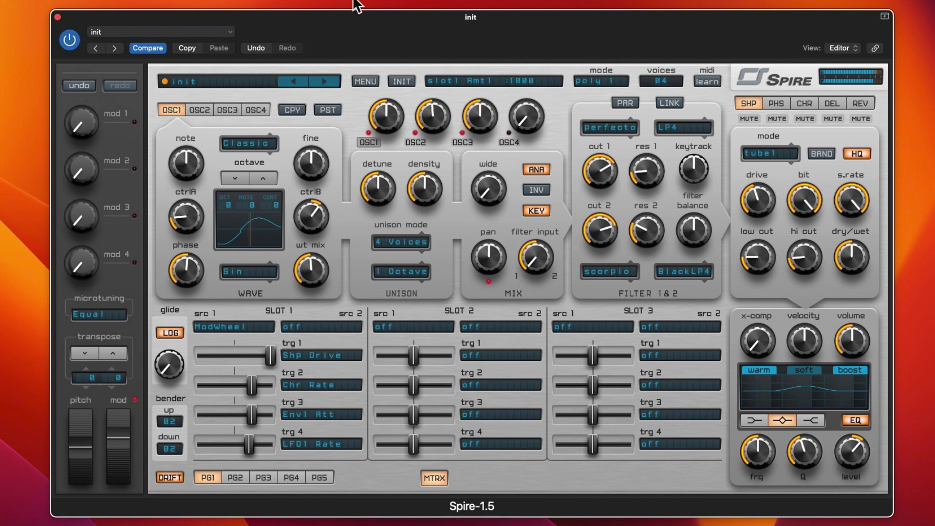
Lower the chorus dry/wet to about 490, then bring up the reverb settings
left_click(805, 103)
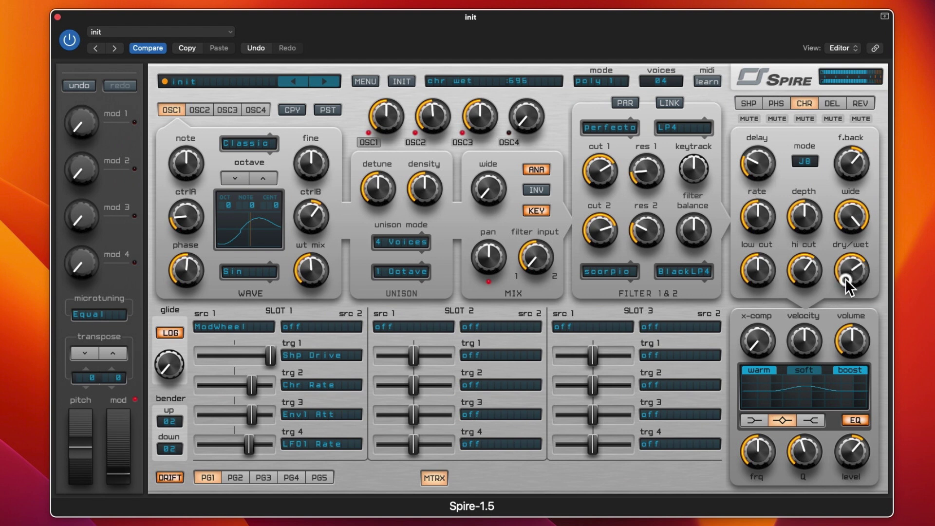
left_click_drag(845, 283, 846, 300)
left_click(837, 104)
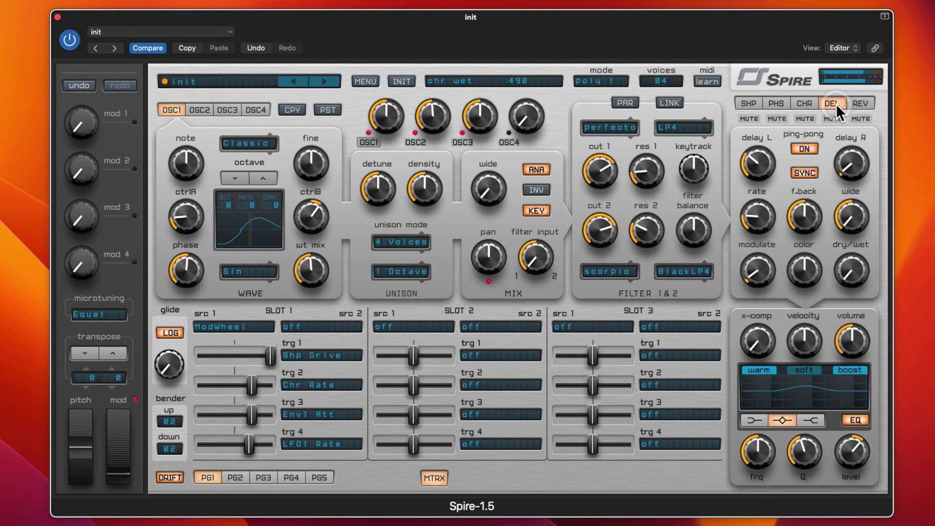
left_click(855, 104)
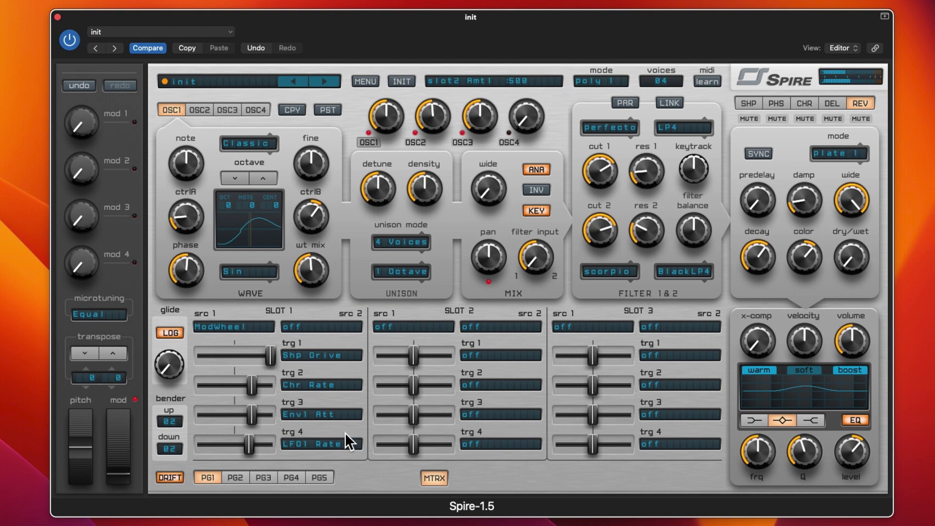
Replace slot 1's fourth target LFO1 Rate with Reverb > Rev DryWet
left_click(318, 444)
scroll(319, 479, "down", 5)
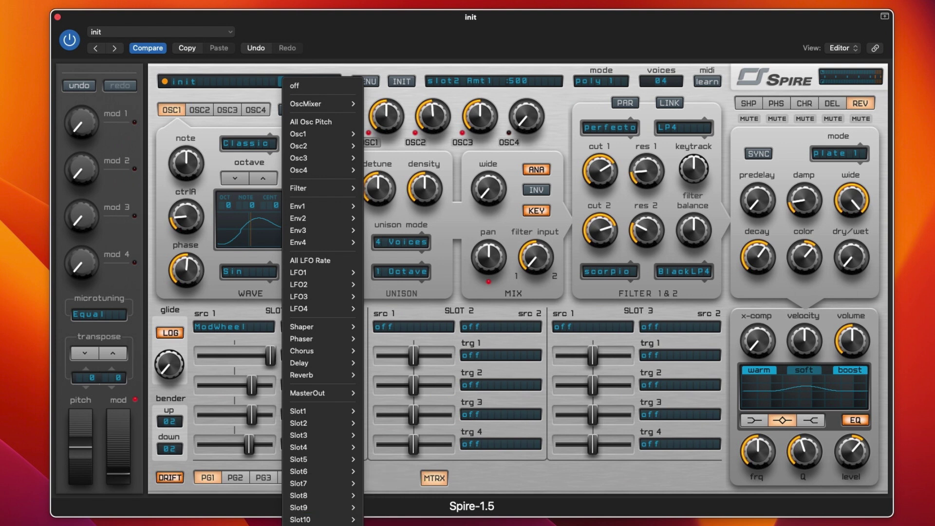
mouse_move(302, 373)
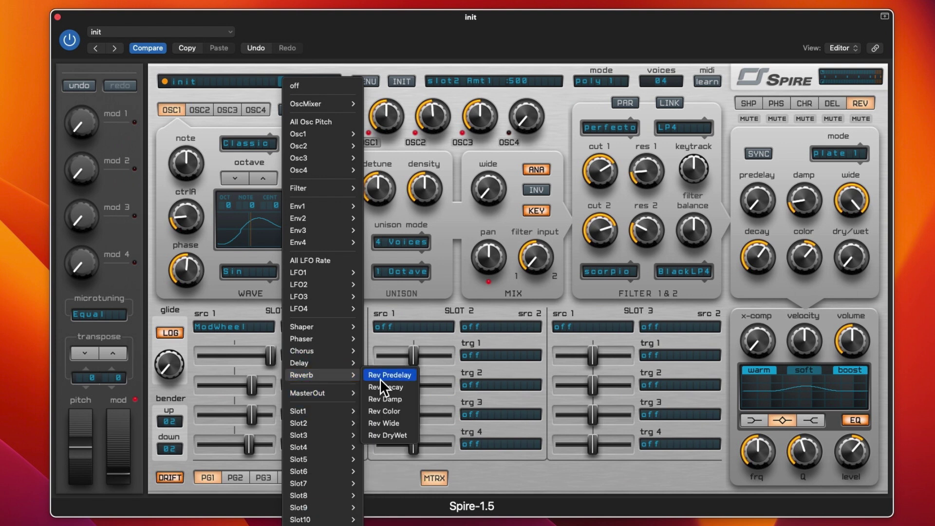
left_click(393, 436)
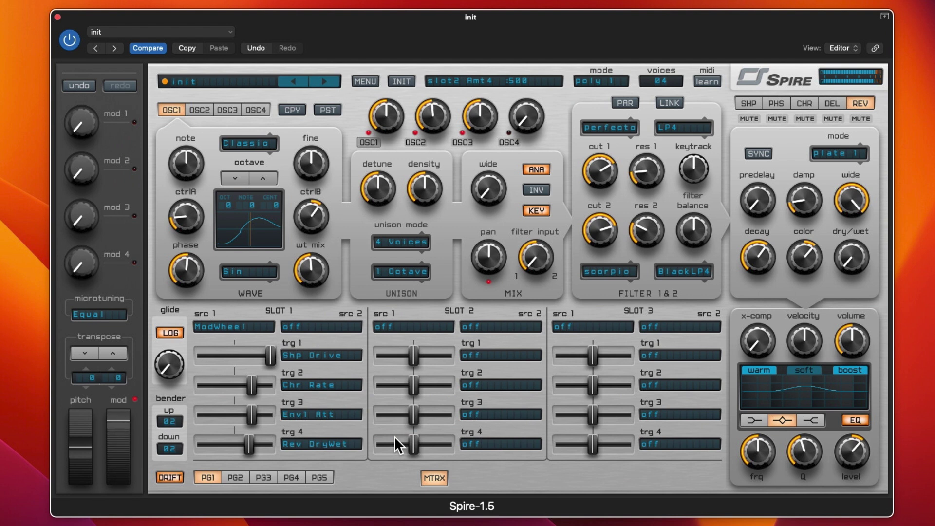
Set the reverb to ambience, raise dry/wet, damp and decay, and Rev DryWet amount to 848
left_click(846, 155)
left_click(843, 215)
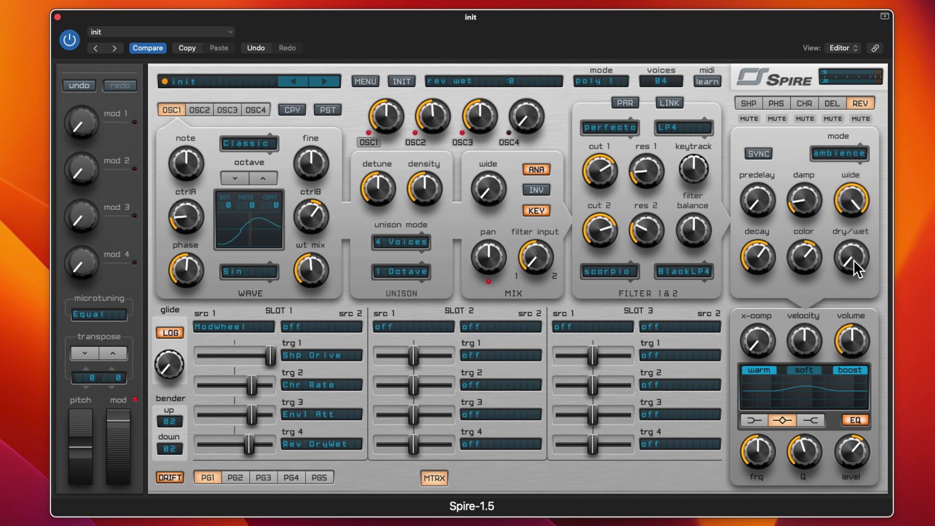
left_click_drag(852, 259, 844, 230)
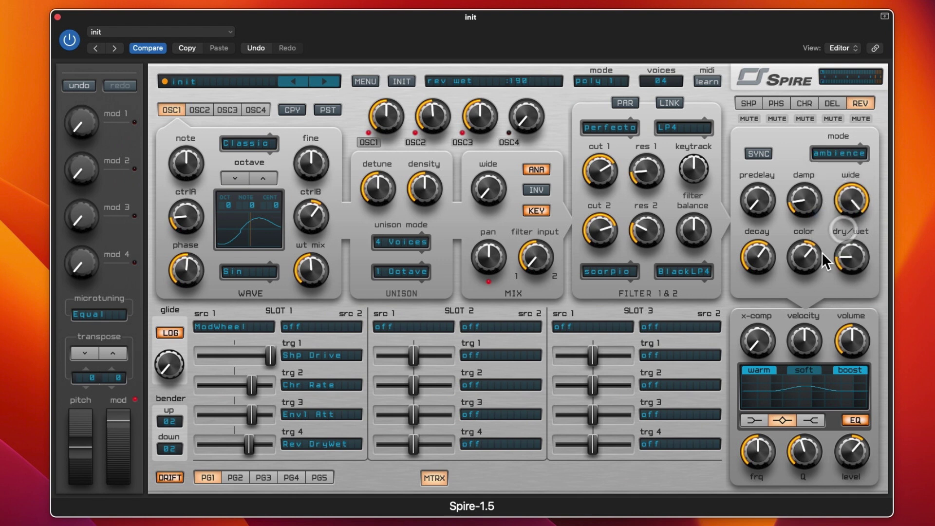
left_click_drag(810, 192, 809, 188)
mouse_move(773, 268)
left_mouse_down()
mouse_move(799, 251)
mouse_move(761, 258)
left_mouse_up()
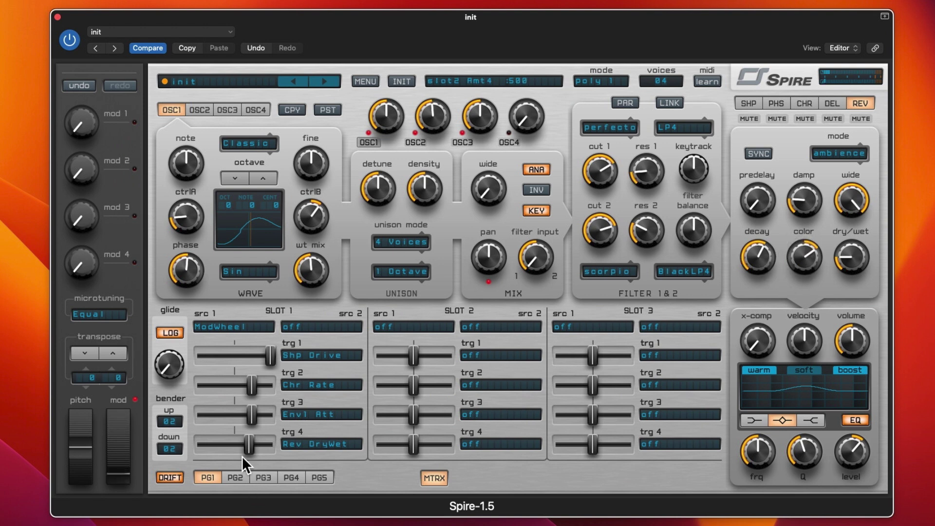
left_click_drag(253, 447, 259, 448)
Lower the EQ high shelf at Q 500, and boost a low shelf at 200
left_click(811, 419)
left_click_drag(803, 454, 787, 431)
mouse_move(851, 454)
left_mouse_down()
mouse_move(859, 485)
mouse_move(838, 402)
mouse_move(837, 460)
left_mouse_up()
left_click(761, 417)
left_click_drag(757, 439, 763, 448)
mouse_move(852, 448)
left_mouse_down()
mouse_move(852, 476)
mouse_move(825, 393)
mouse_move(815, 446)
mouse_move(805, 431)
mouse_move(844, 446)
mouse_move(846, 404)
mouse_move(855, 475)
mouse_move(849, 454)
left_mouse_up()
Check the EQ mid peak band, then raise the Env1 Att modulation amount to 803
left_click(793, 420)
left_click(806, 438)
left_click(810, 420)
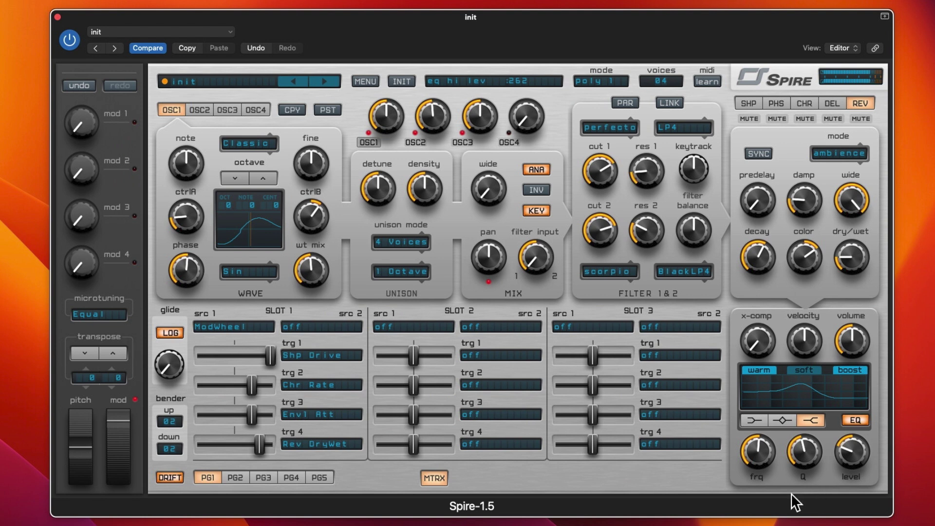
left_click_drag(250, 413, 255, 420)
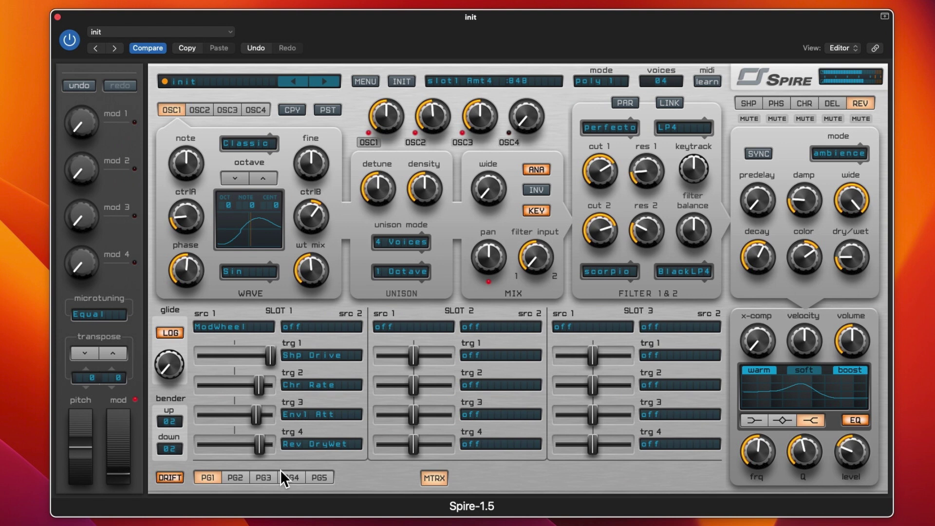
Swap slot 1's third target from Env1 Att to Filter Reso 1 and widen the unison spread
left_click(300, 414)
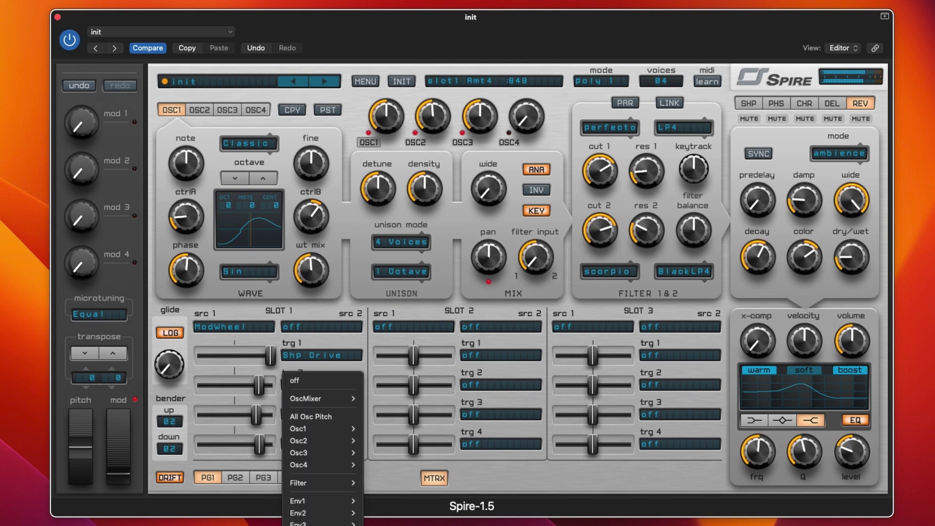
mouse_move(320, 482)
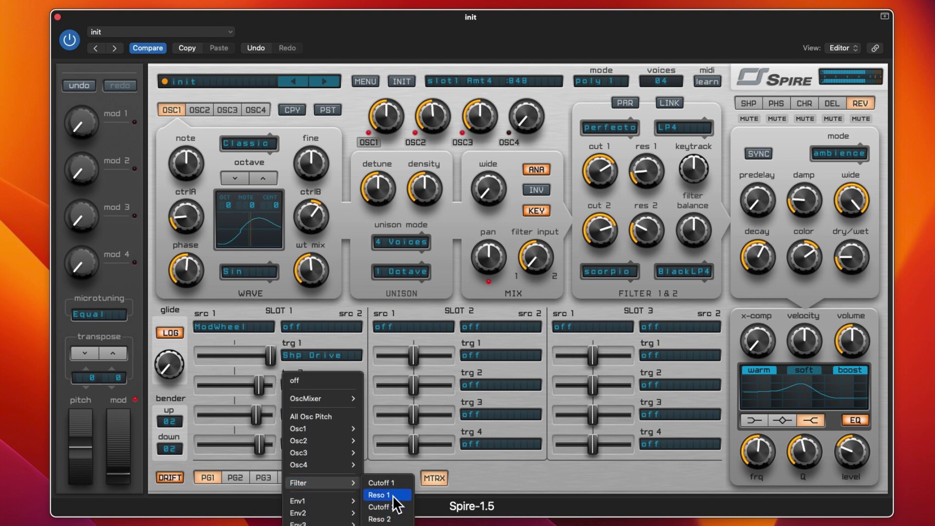
left_click(392, 495)
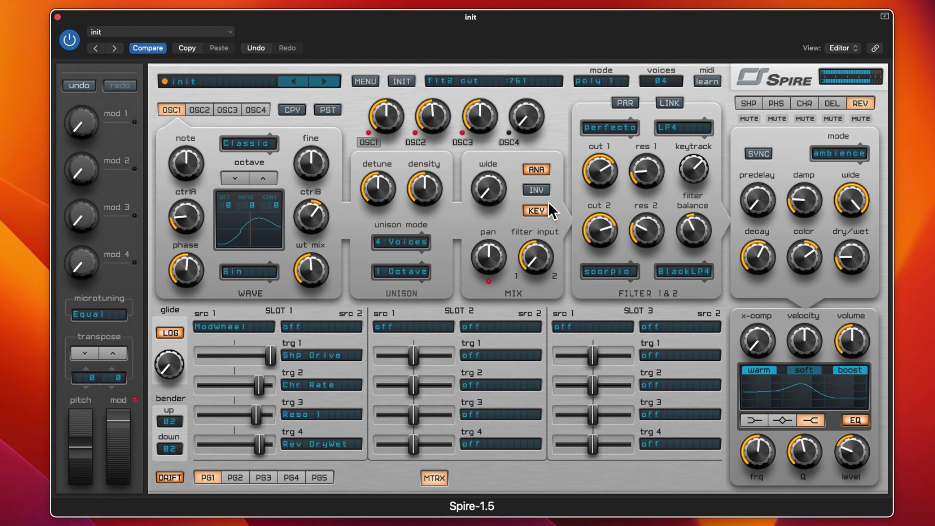
left_click_drag(489, 184, 479, 117)
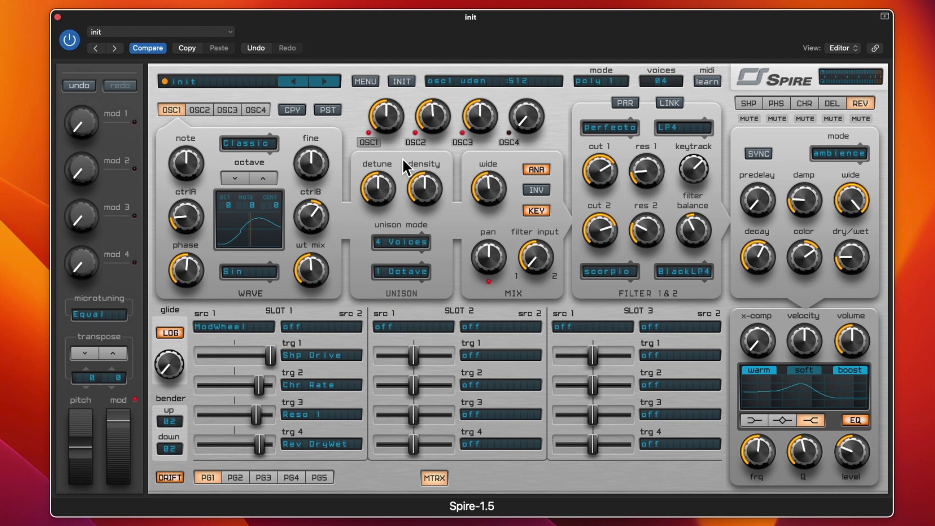
Save the patch as a new preset 'DTC Deep Phase' in the DTC Soundscapes folder
left_click(260, 78)
left_click(249, 299)
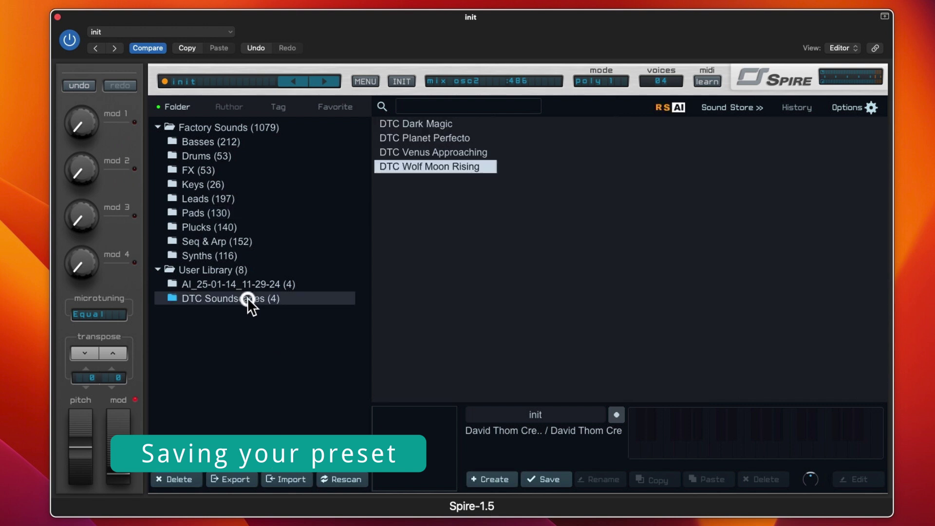
left_click(549, 478)
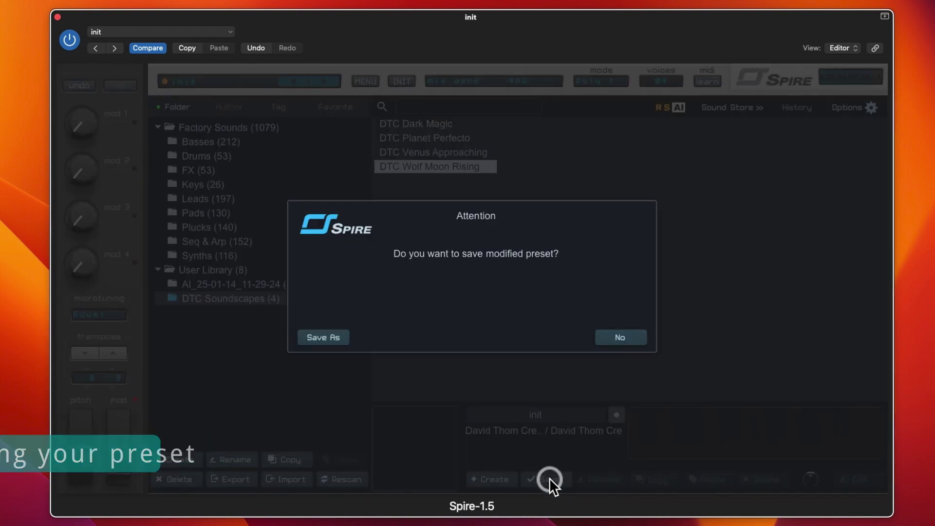
left_click(323, 338)
type("DTC ")
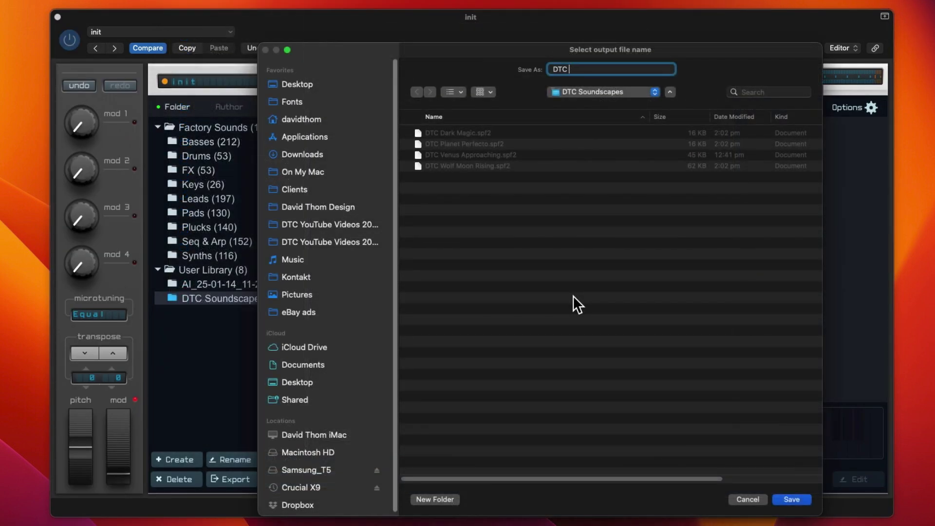
type("Deep Phase")
left_click(784, 499)
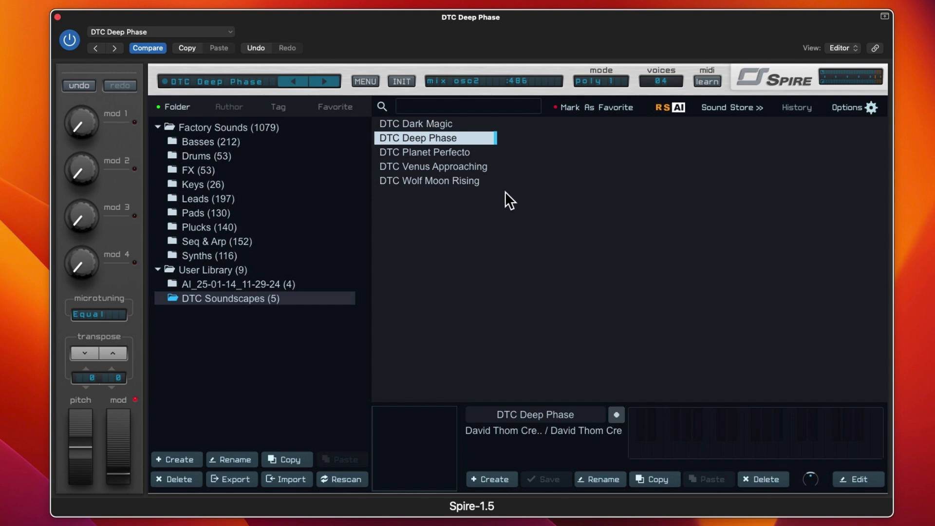
Return to the editor, inspect oscillators 1, 2 and 3, then list the FX preset folder
left_click(556, 161)
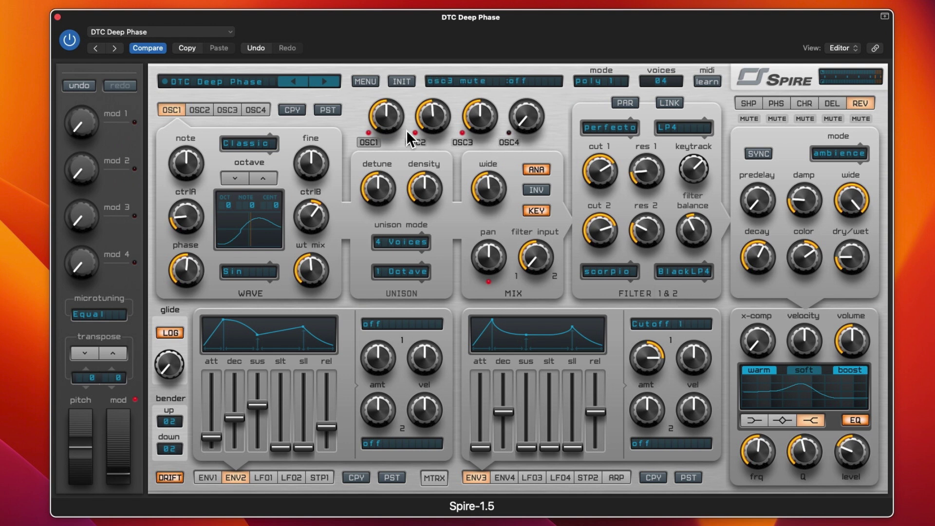
left_click(203, 106)
left_click(180, 106)
left_click(201, 109)
left_click(223, 109)
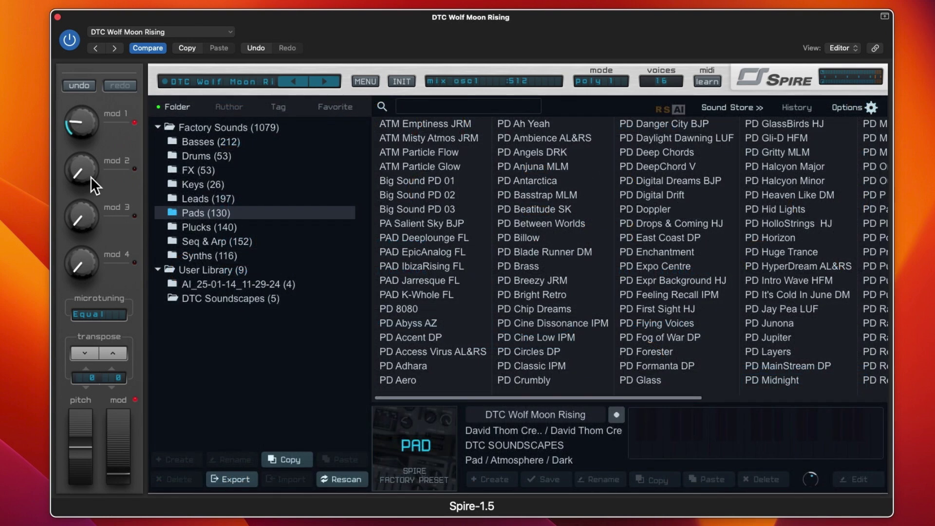
left_click(246, 166)
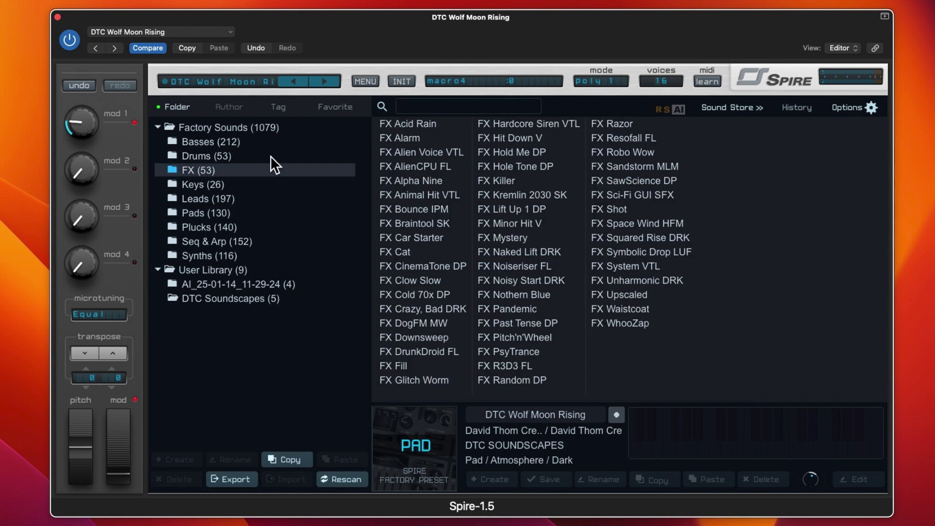
Audition DTC Dark Magic and preset_02, then return to the DTC Soundscapes preset list
left_click(250, 297)
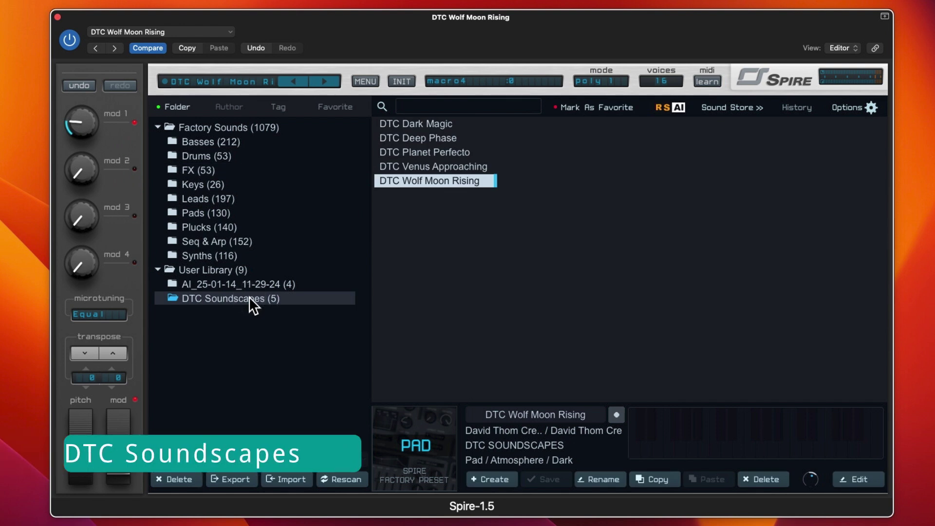
left_click(481, 124)
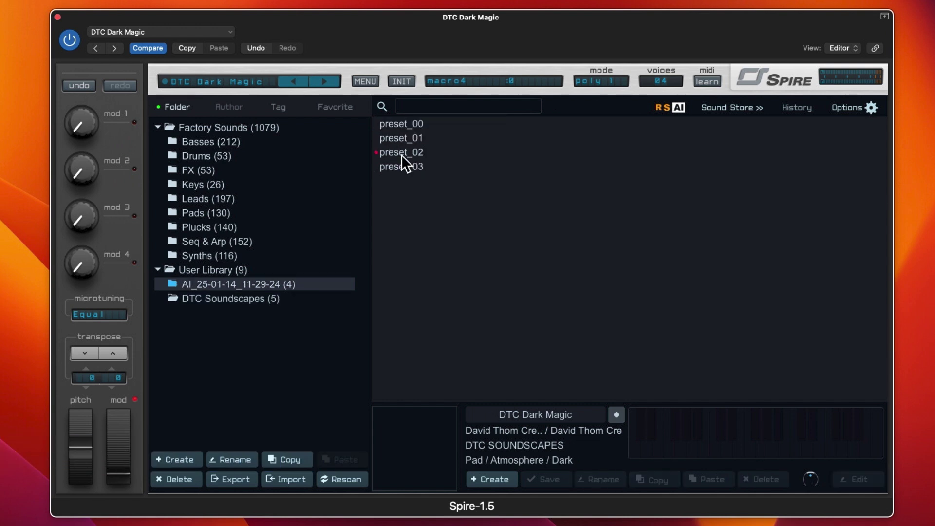
left_click(401, 153)
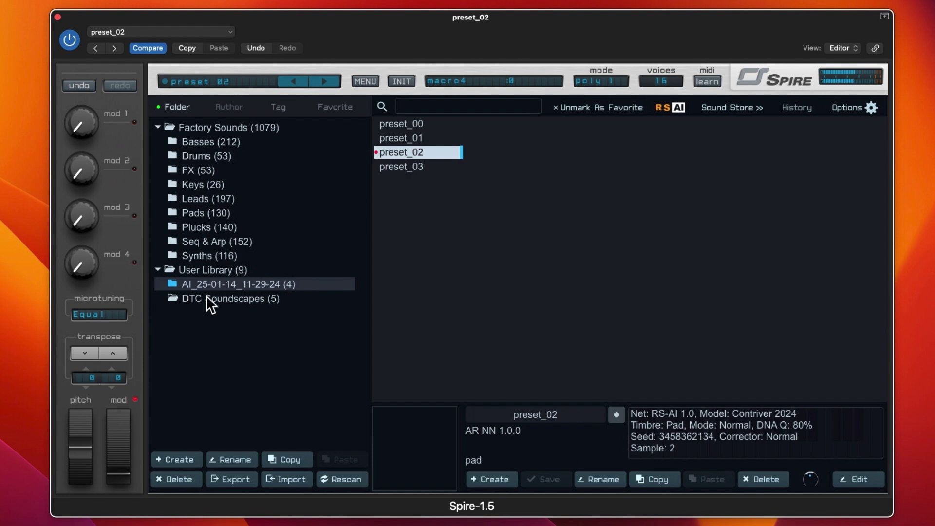
left_click(222, 299)
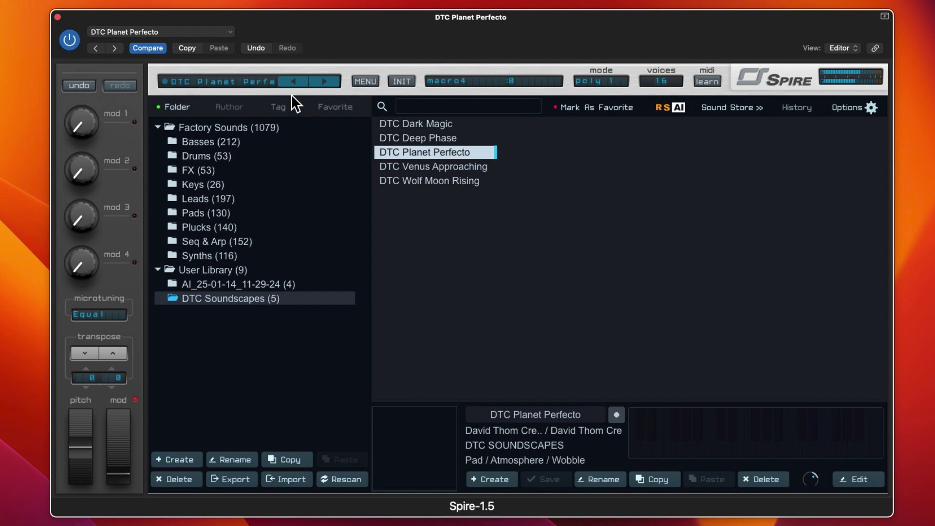
Back in the editor, try Planet Perfecto's master volume up and down, then show the matrix
left_click(263, 78)
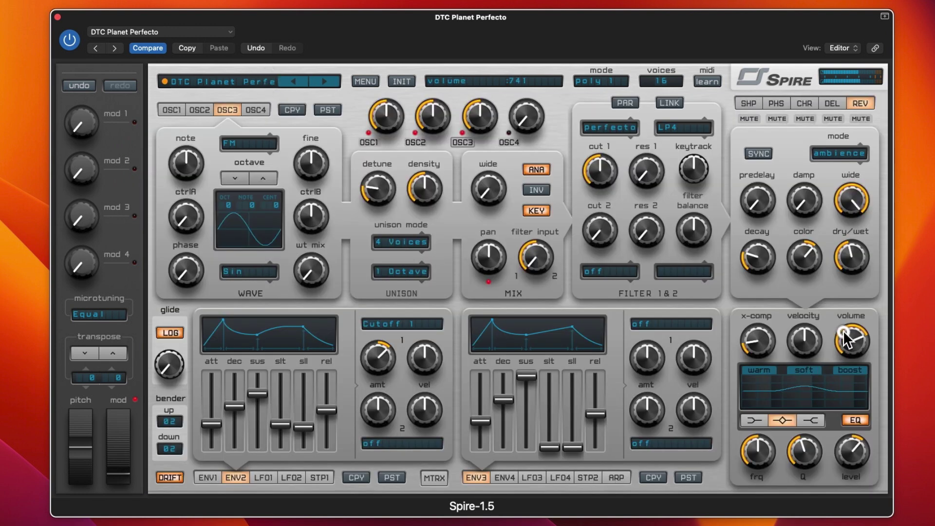
left_click_drag(845, 331, 844, 332)
left_click_drag(847, 328, 835, 261)
left_click_drag(836, 298, 848, 348)
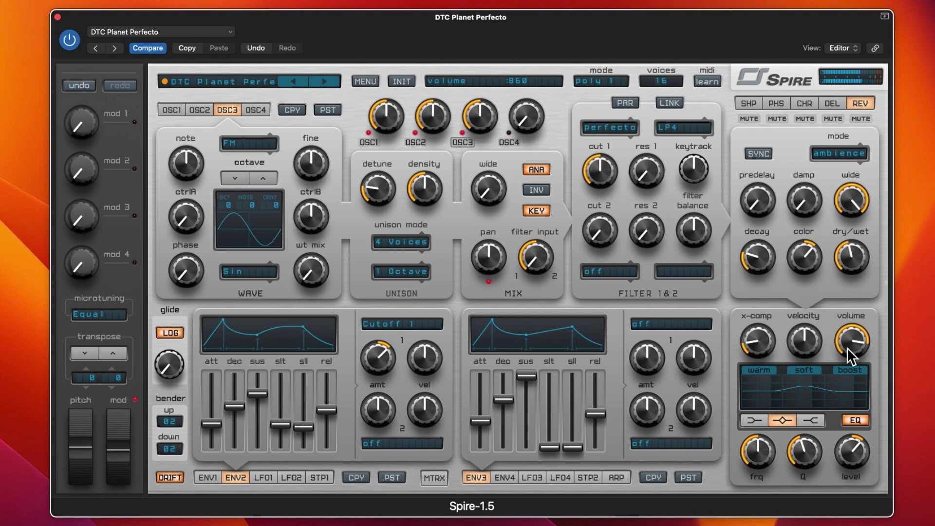
left_click(429, 477)
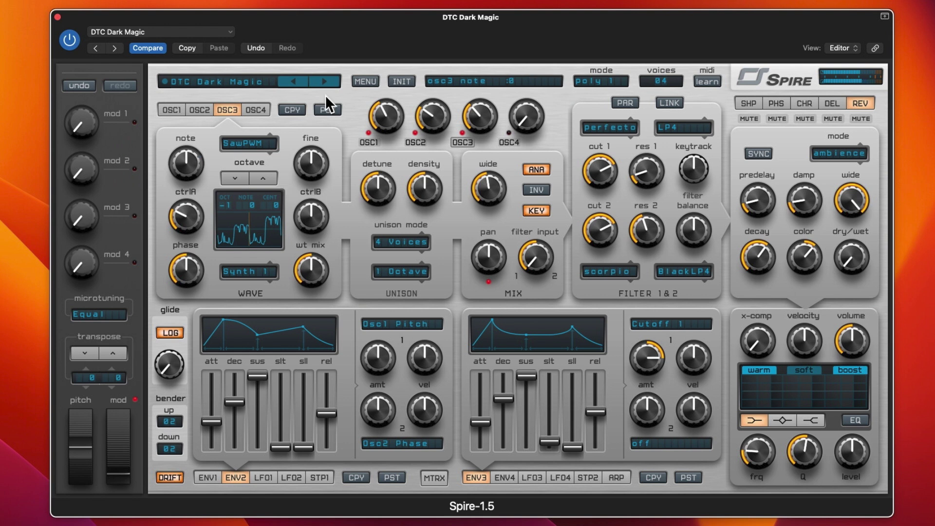
Inspect DTC Dark Magic's oscillators 1, 2 and 3, then show its mod matrix
left_click(189, 106)
left_click(176, 107)
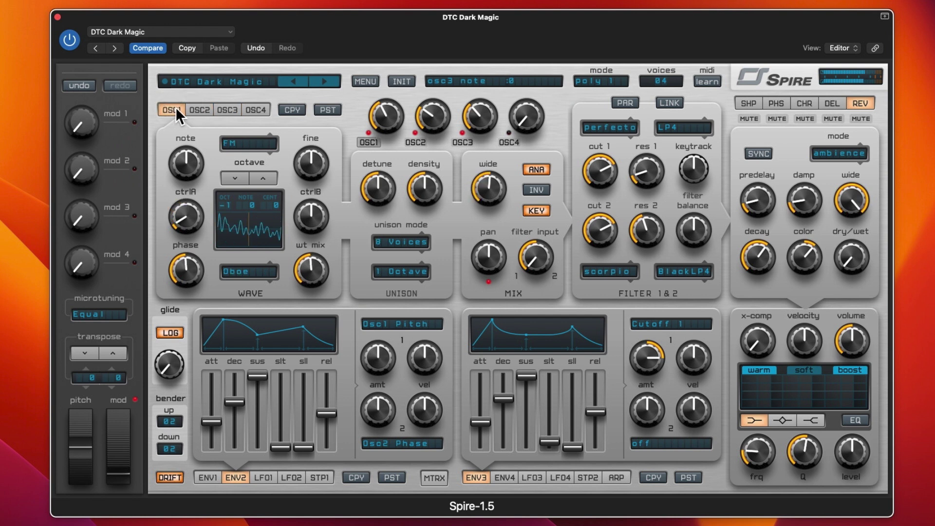
left_click(194, 106)
left_click(217, 109)
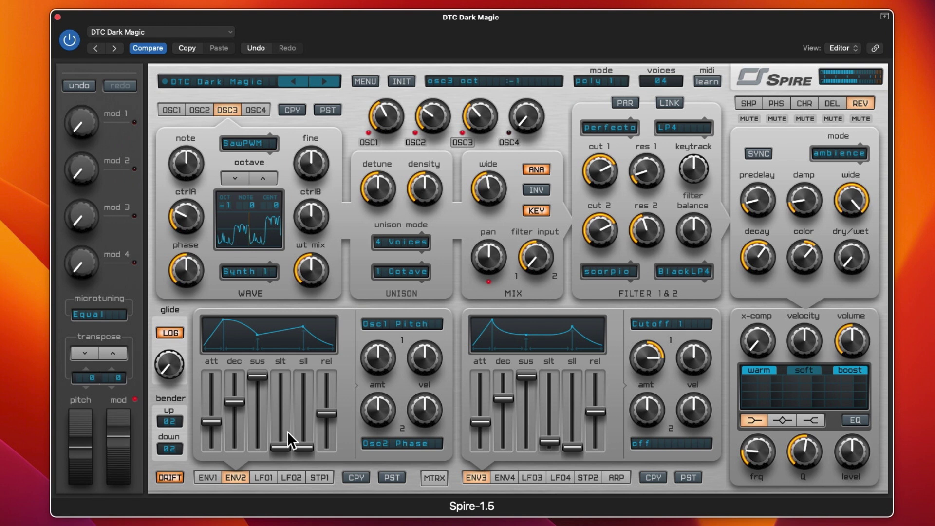
left_click(442, 479)
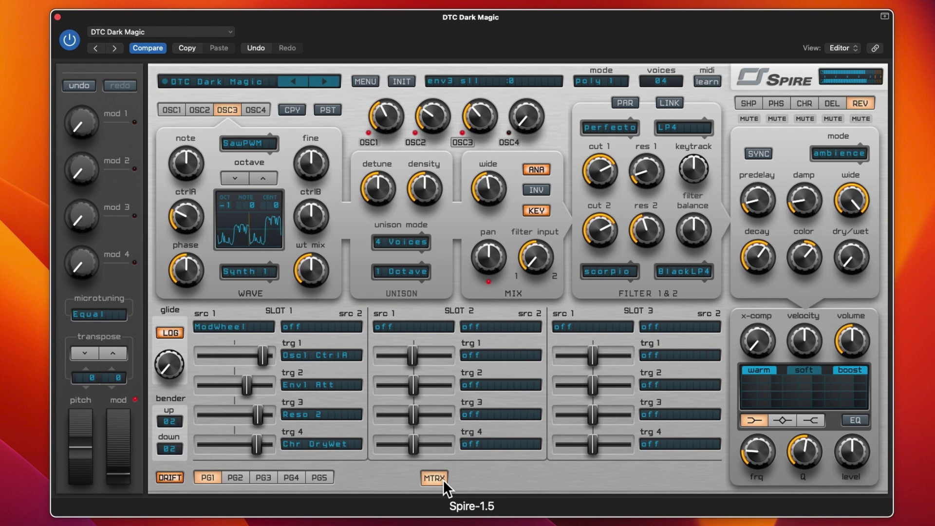
Step to DTC Venus Approaching, lower its volume, show envelopes, then advance to Wolf Moon Rising
left_click(324, 80)
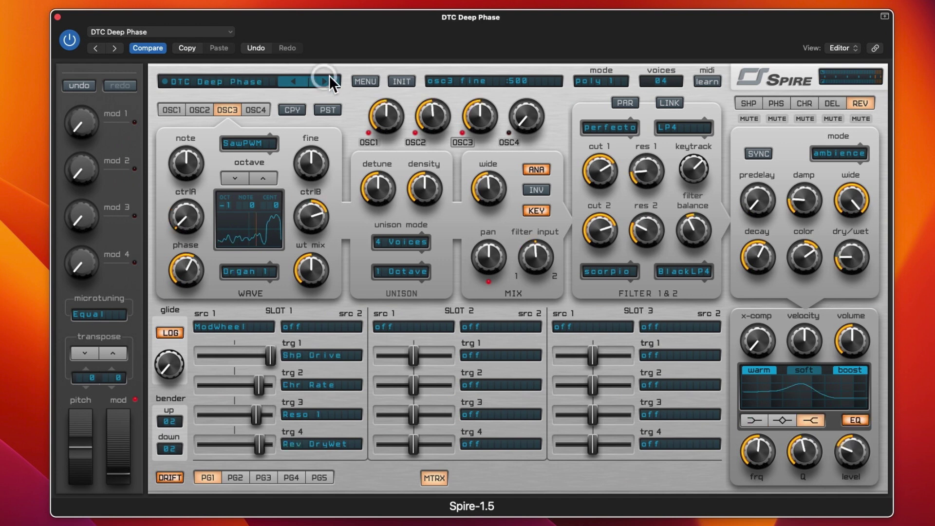
left_click(331, 79)
left_click(331, 79)
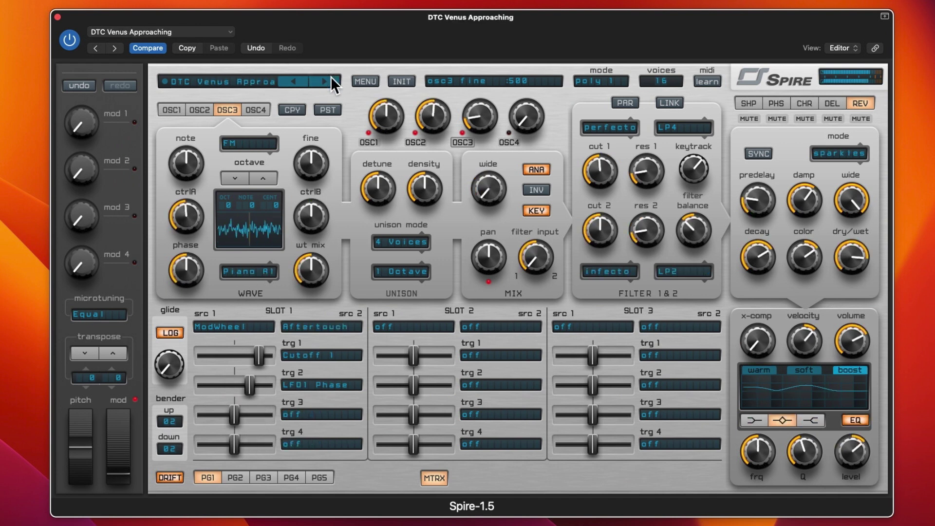
left_click_drag(846, 349, 843, 364)
left_click(437, 479)
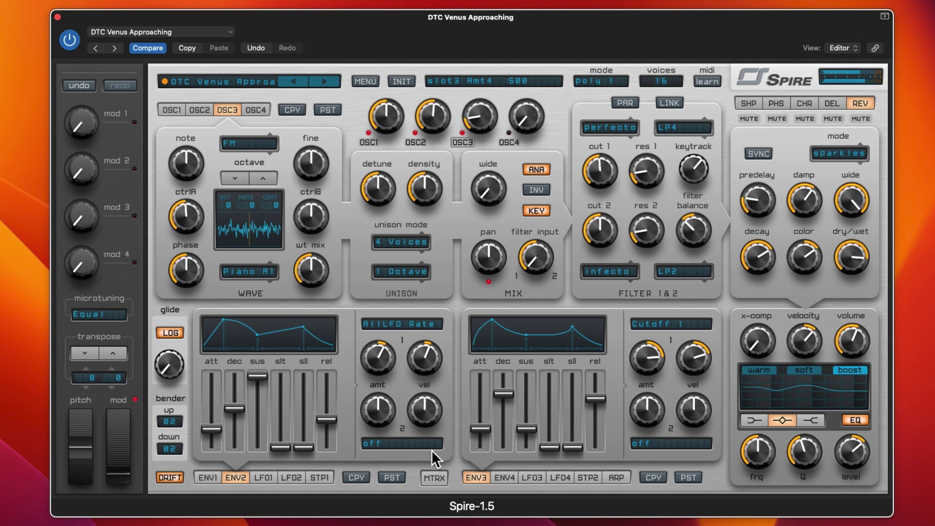
left_click(323, 83)
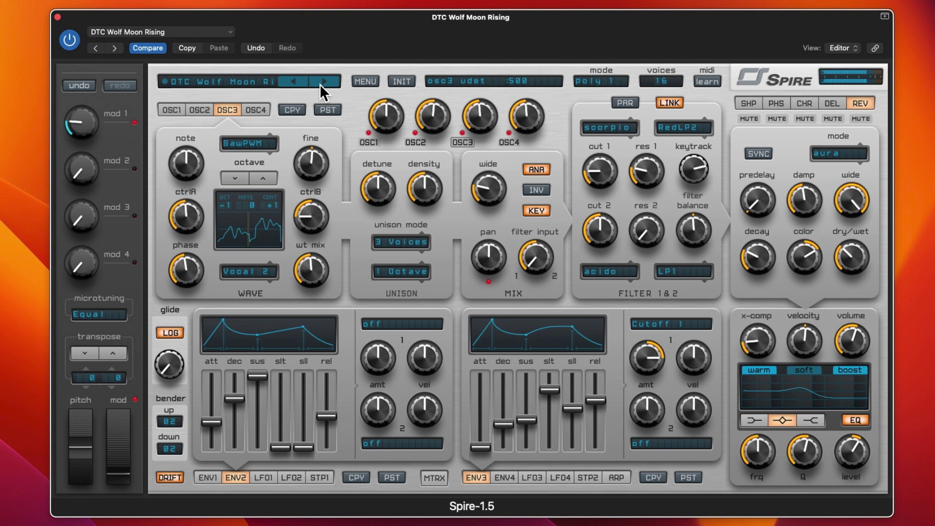
Set Wolf Moon Rising's mod-wheel Main Volume amount to 279, then view oscillator 1
left_click(433, 477)
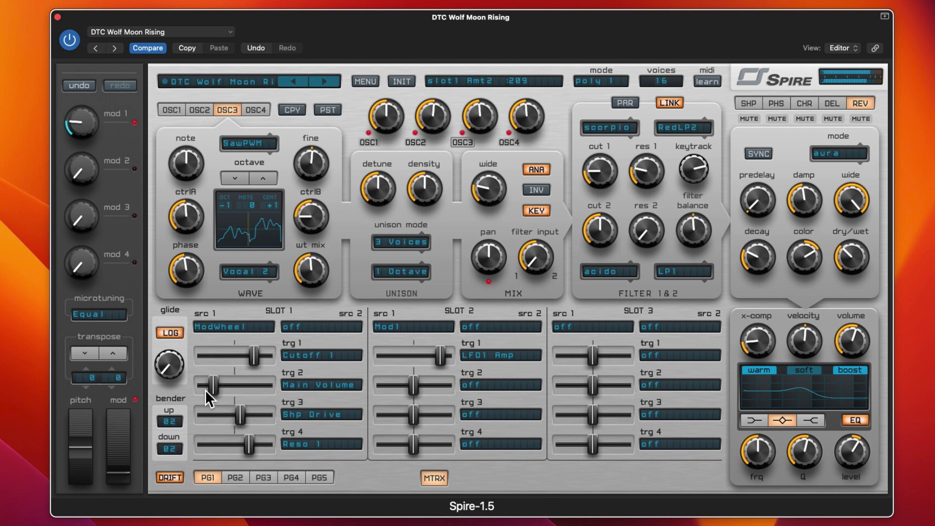
mouse_move(206, 389)
left_mouse_down()
mouse_move(235, 390)
mouse_move(218, 388)
left_mouse_up()
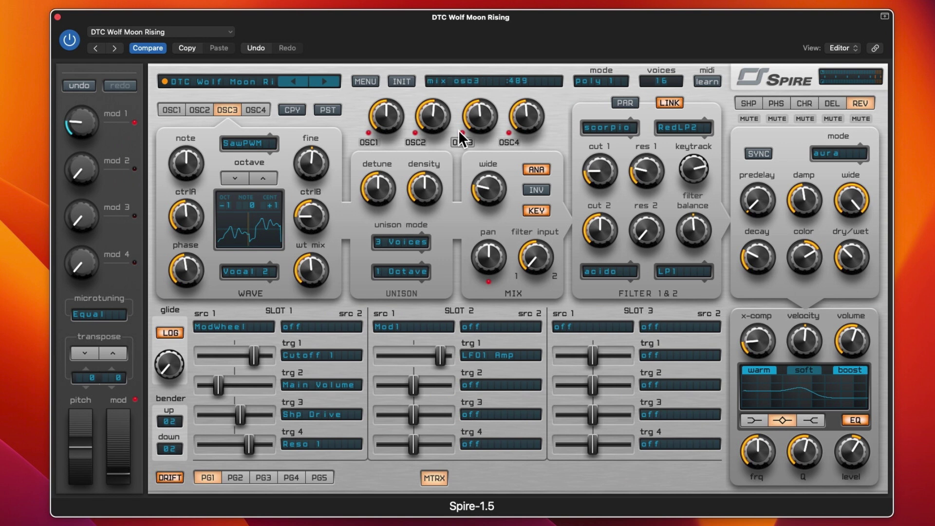
left_click(172, 109)
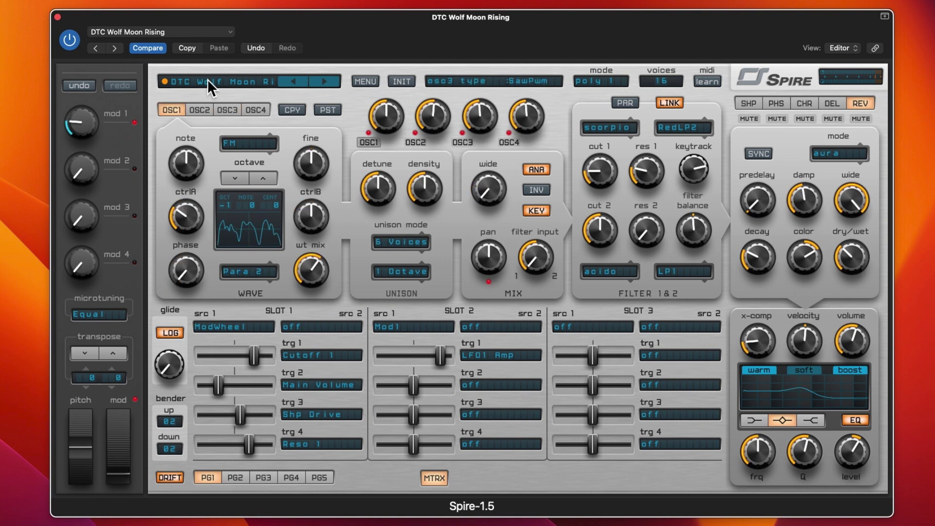
Open the preset browser on DTC Soundscapes, with Wolf Moon Rising as the current preset
left_click(208, 80)
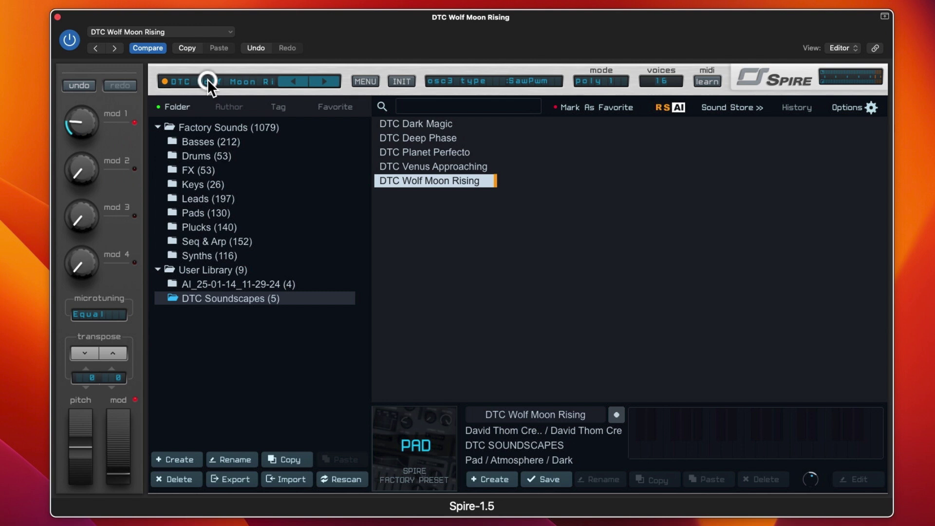